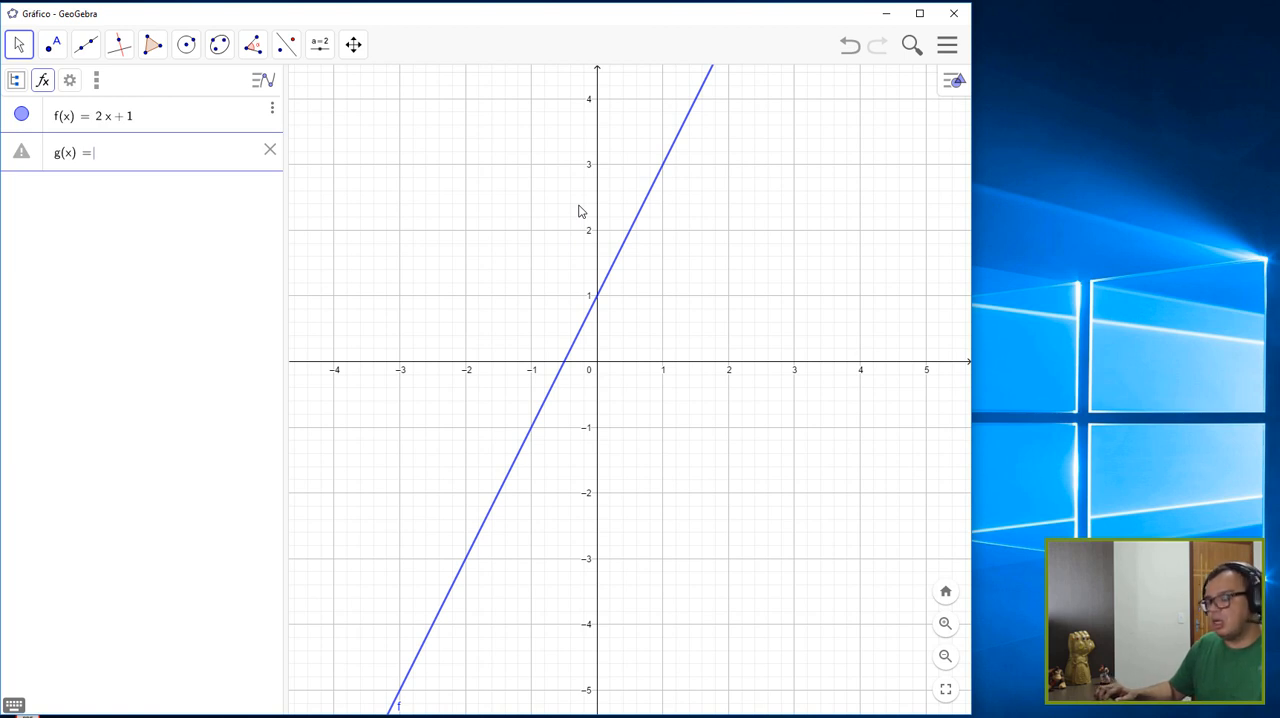
- Complete the function g(x) = 3x + 1 and add it to the graph
text(3x)
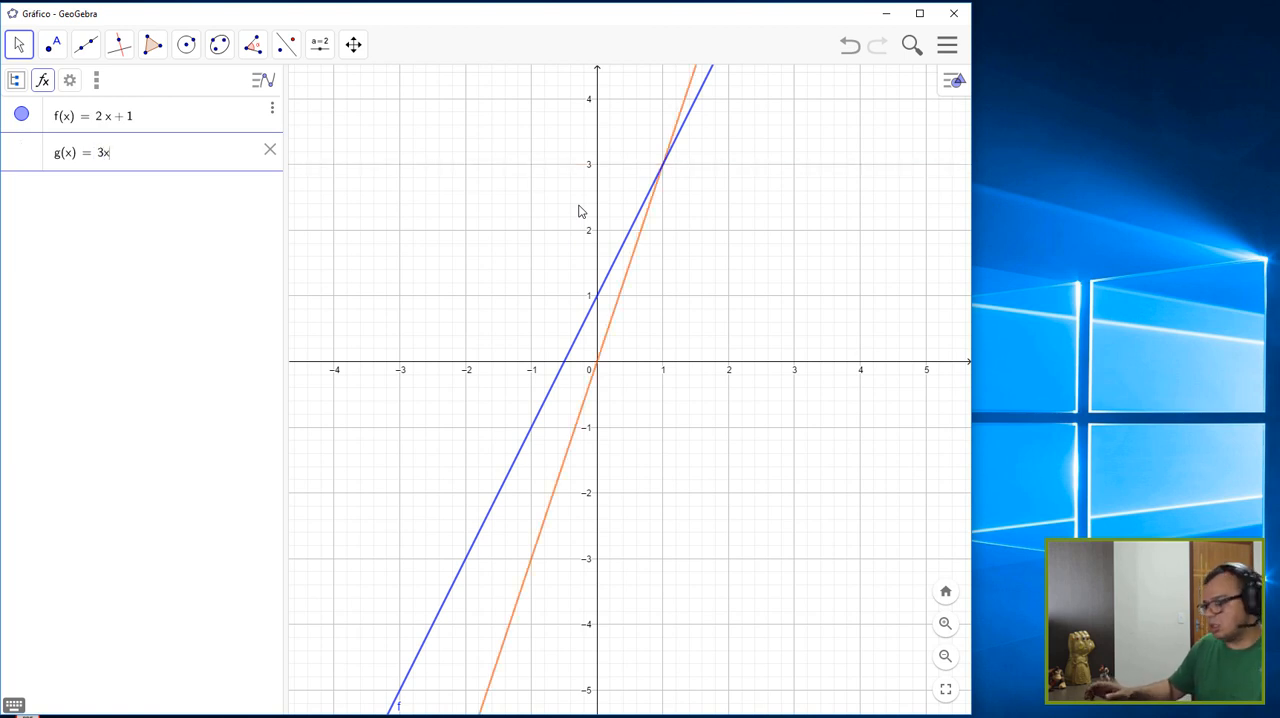
key(BackSpace)
text(x+1)
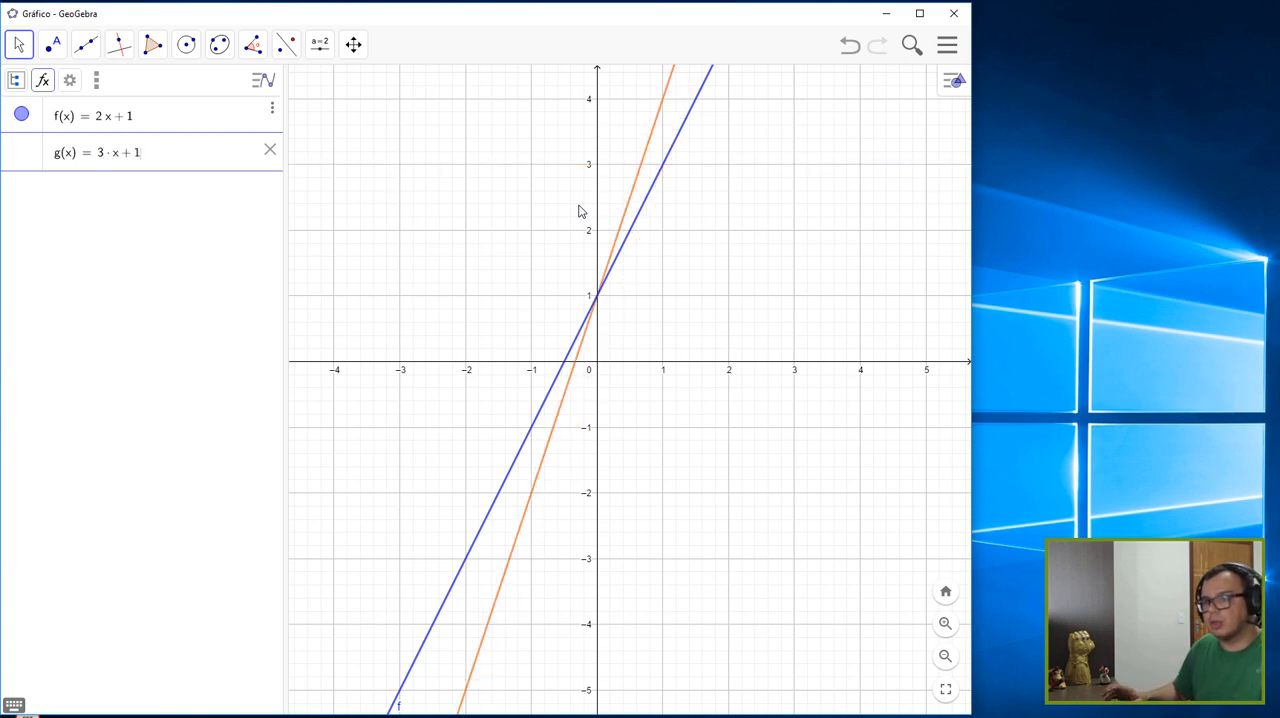
key(Return)
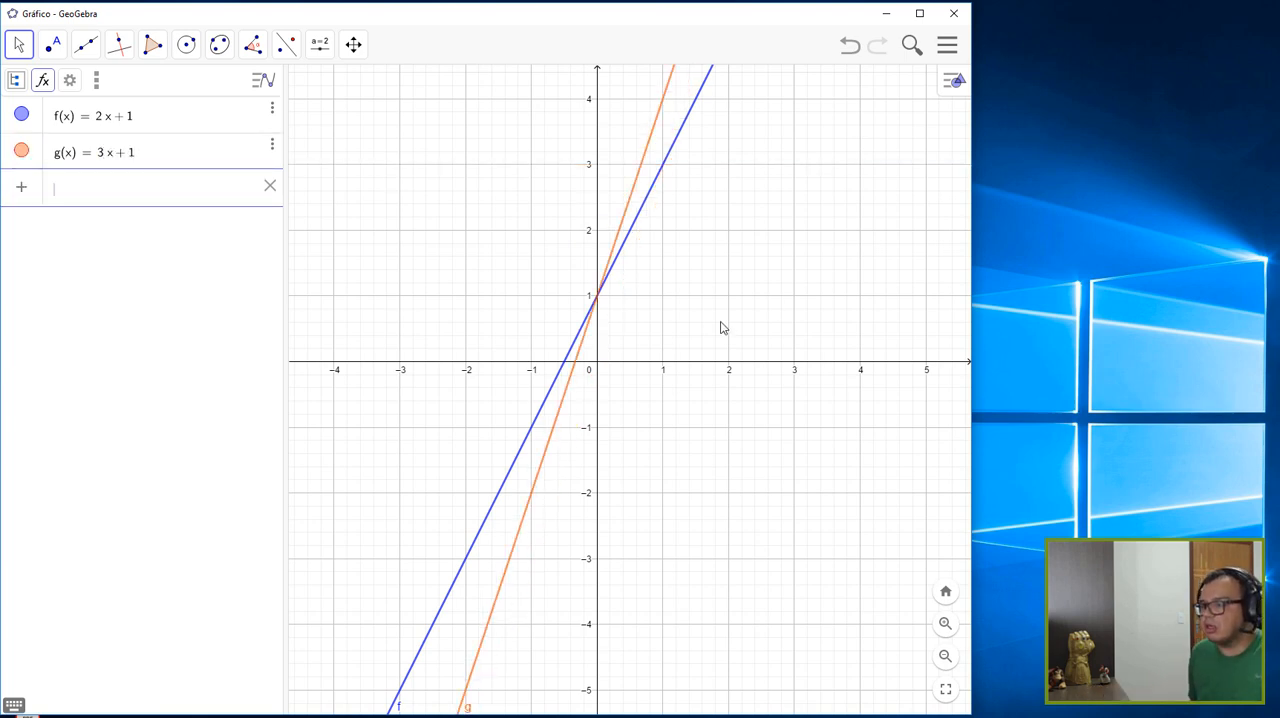
- Plot a third linear function, p(x) = 4x + 1, on the same graph
scroll(674, 314, up, 4)
drag(672, 317, 694, 451)
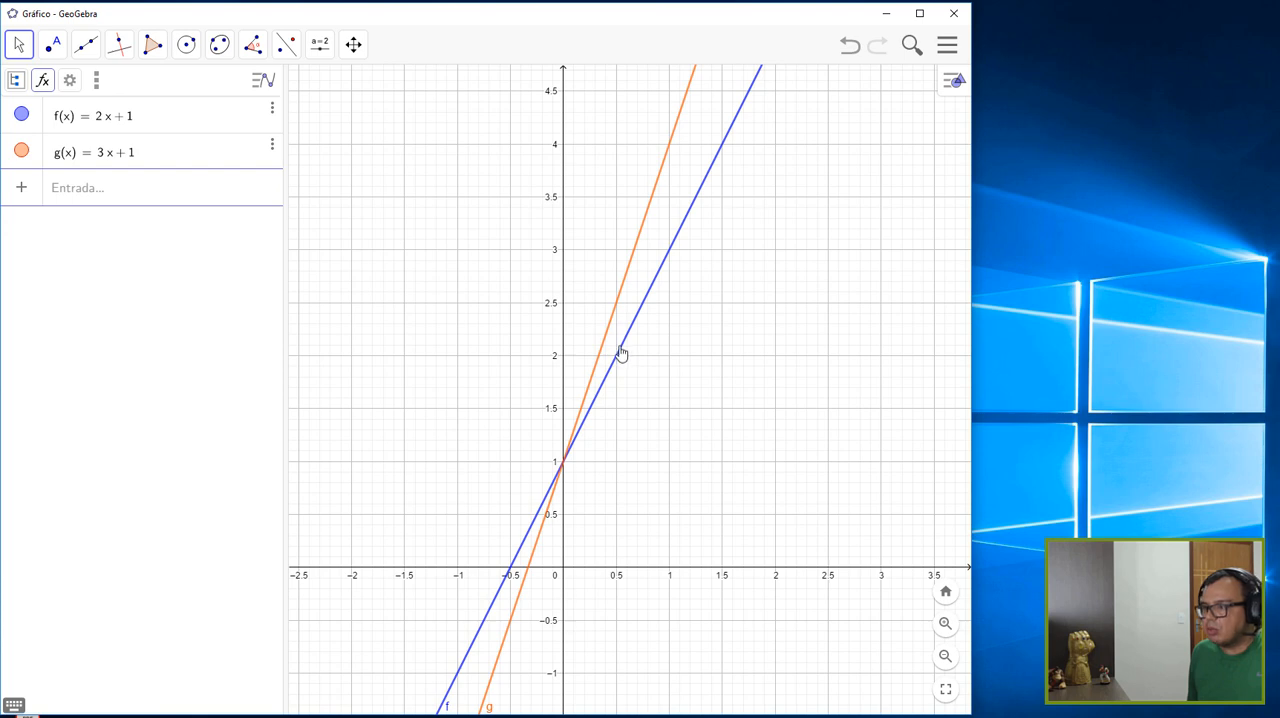
click(116, 196)
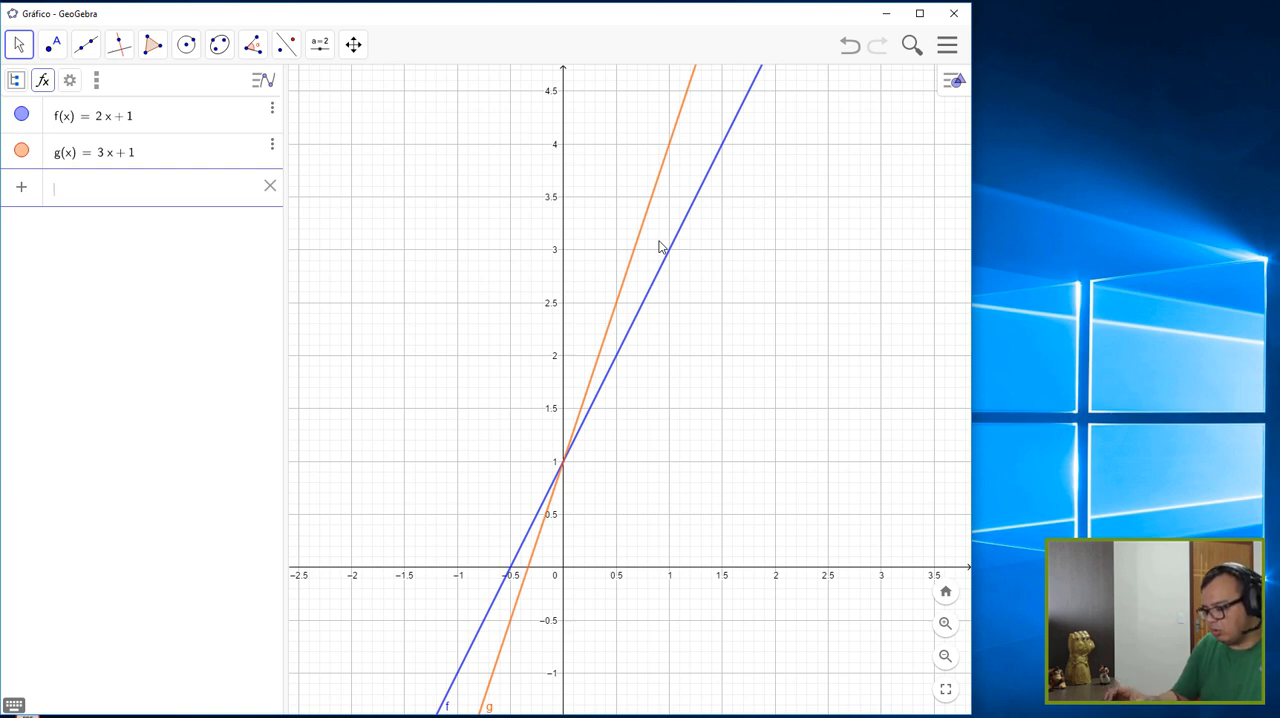
text(p(x) = )
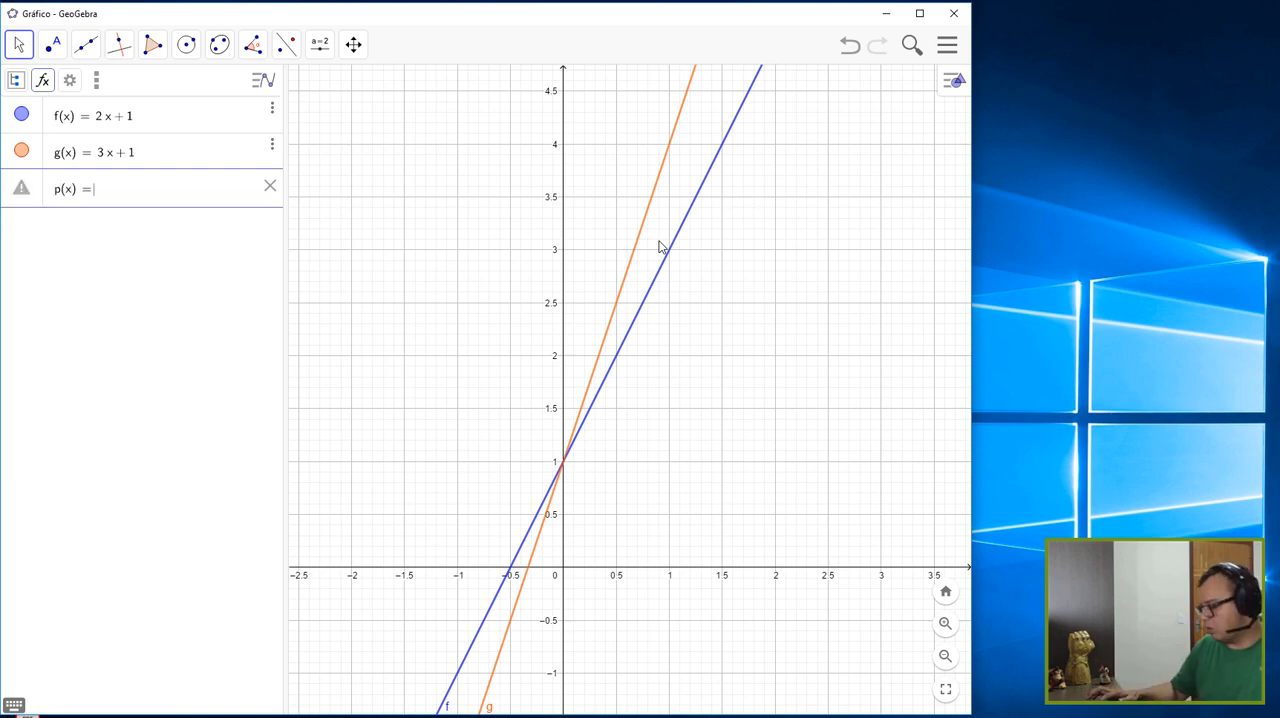
text(4 ·x)
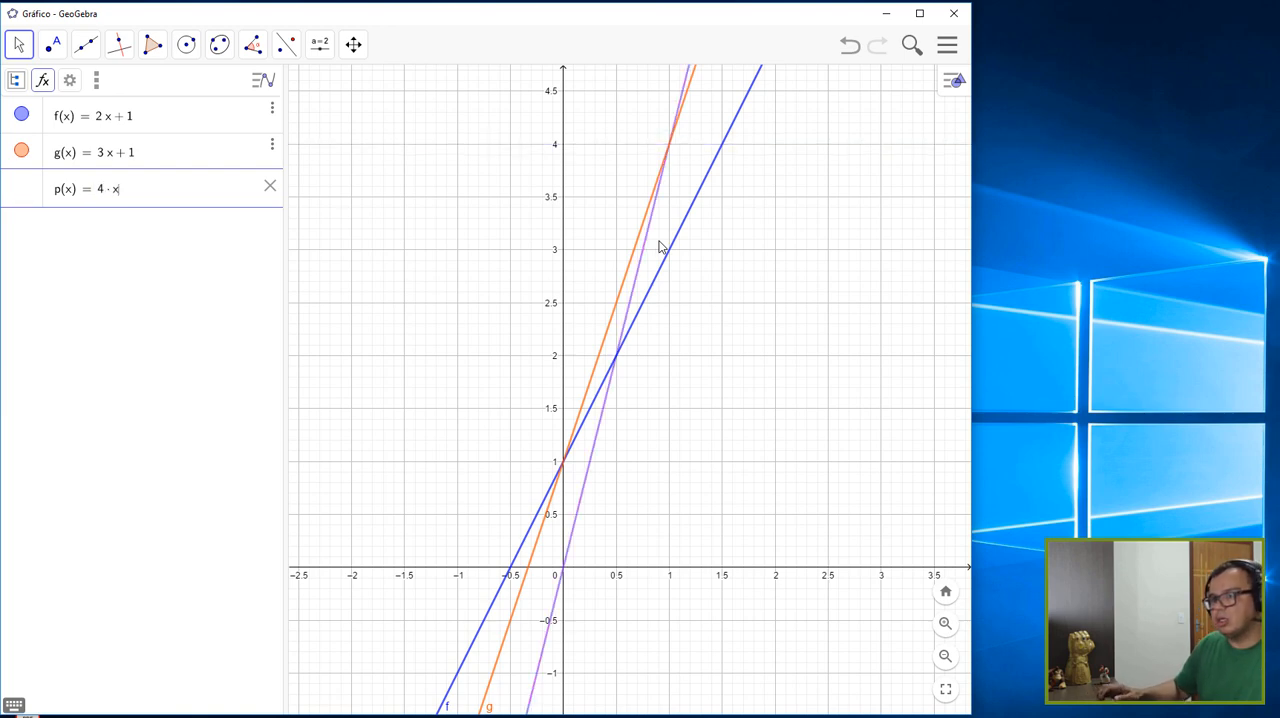
text( + 1)
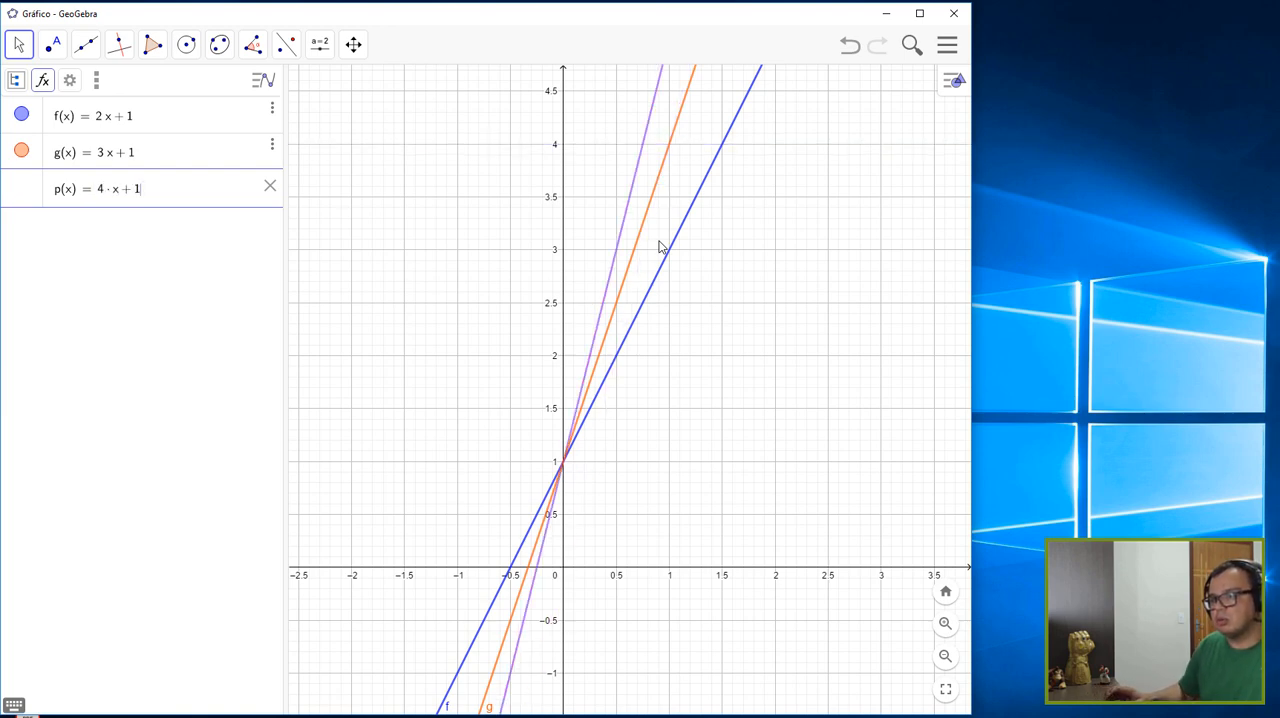
key(Return)
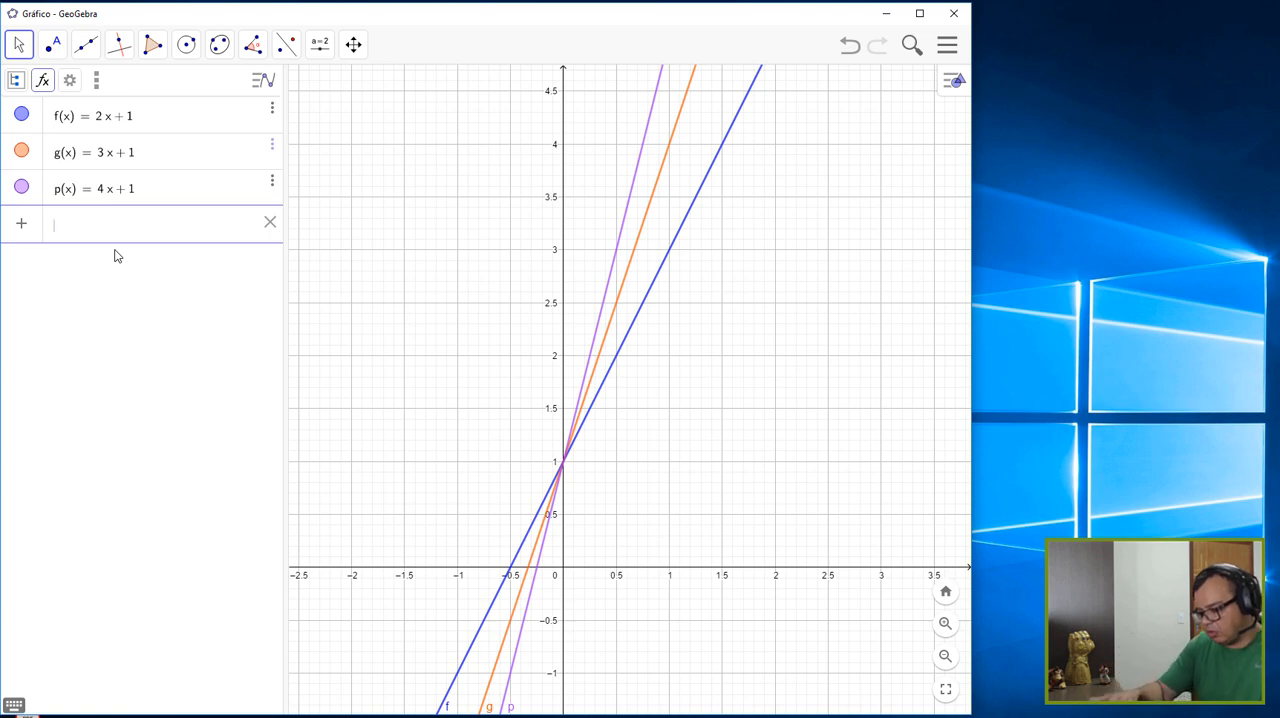
- Add the function t(x) = 0.5x + 1 to the graph
text(t)
text((x))
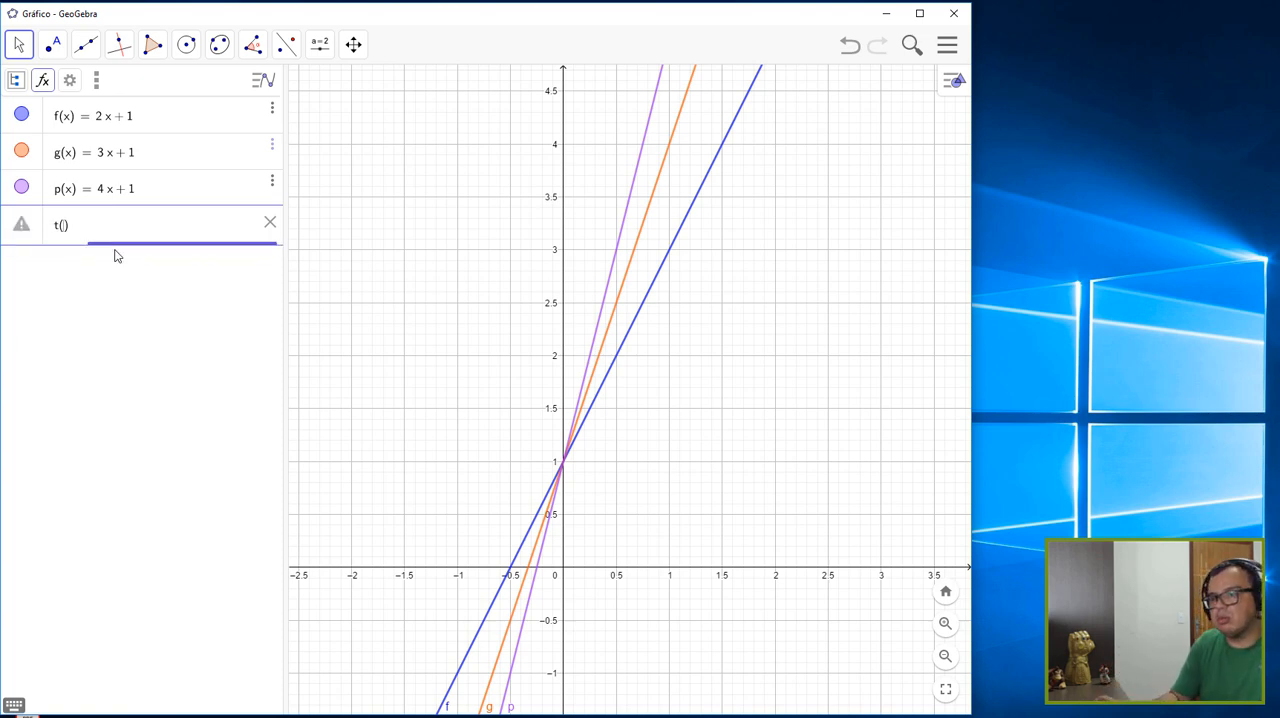
text(=)
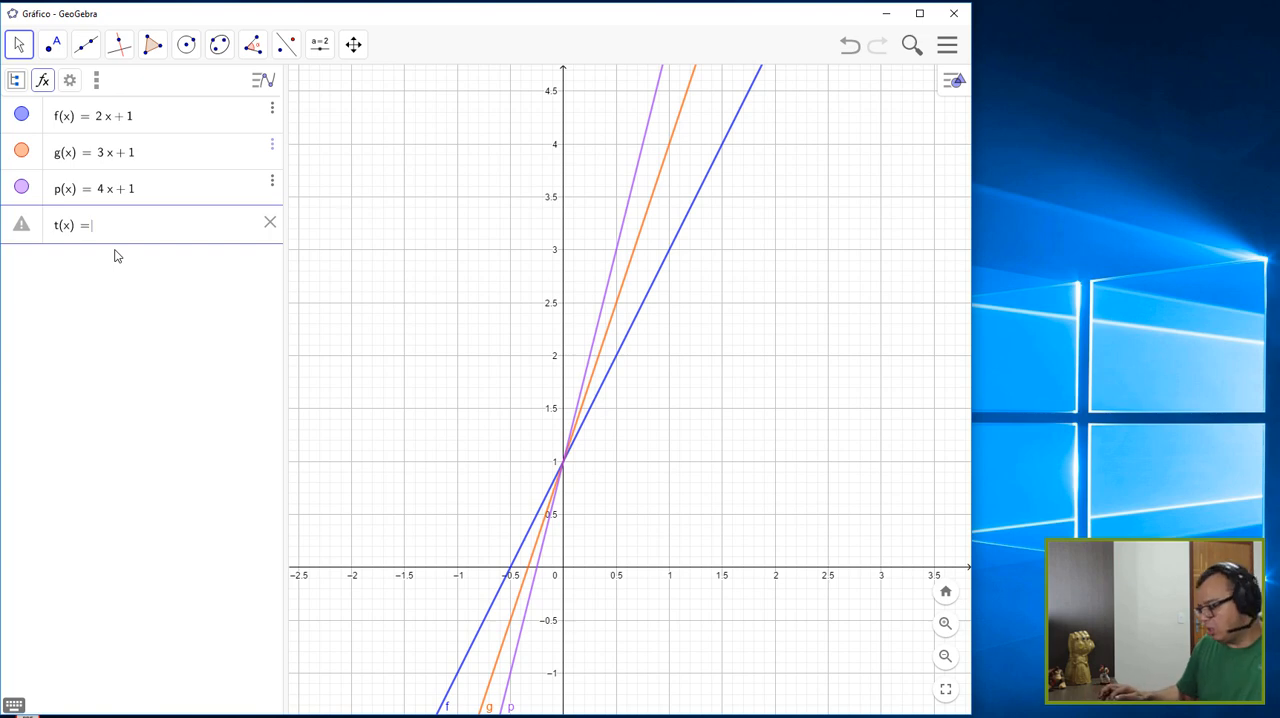
text(0)
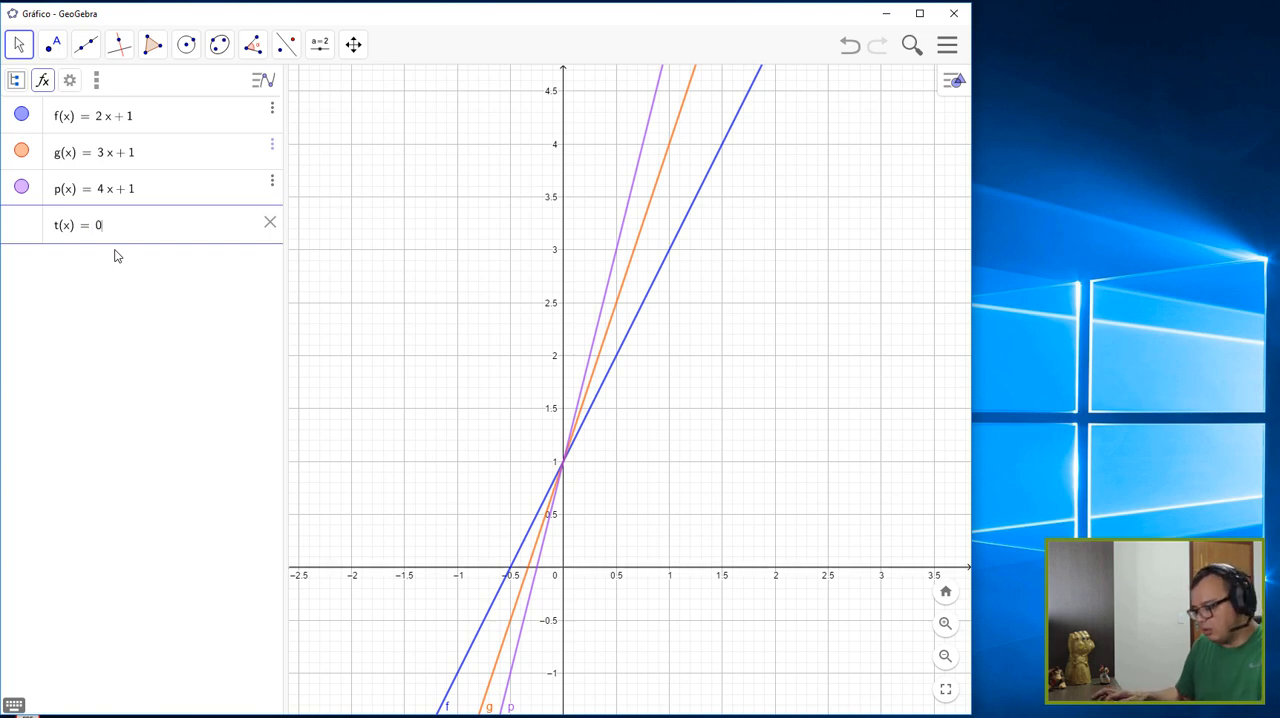
text(.5)
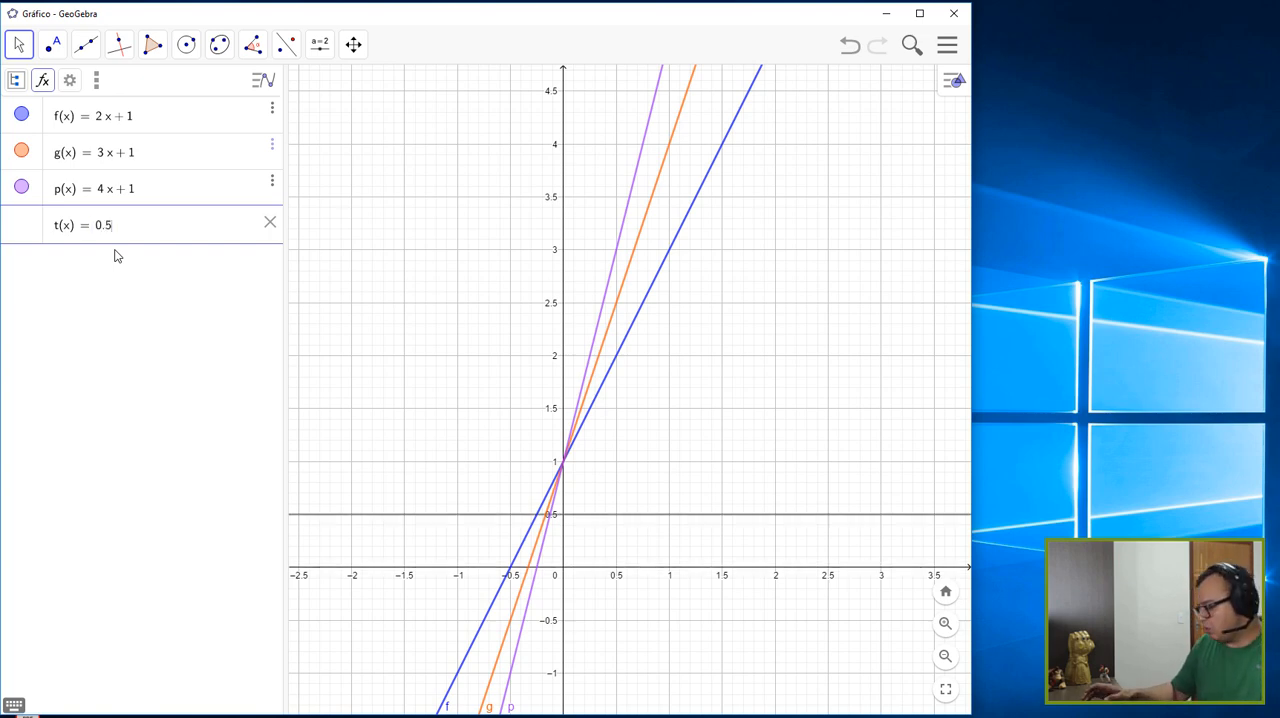
text(*x+1)
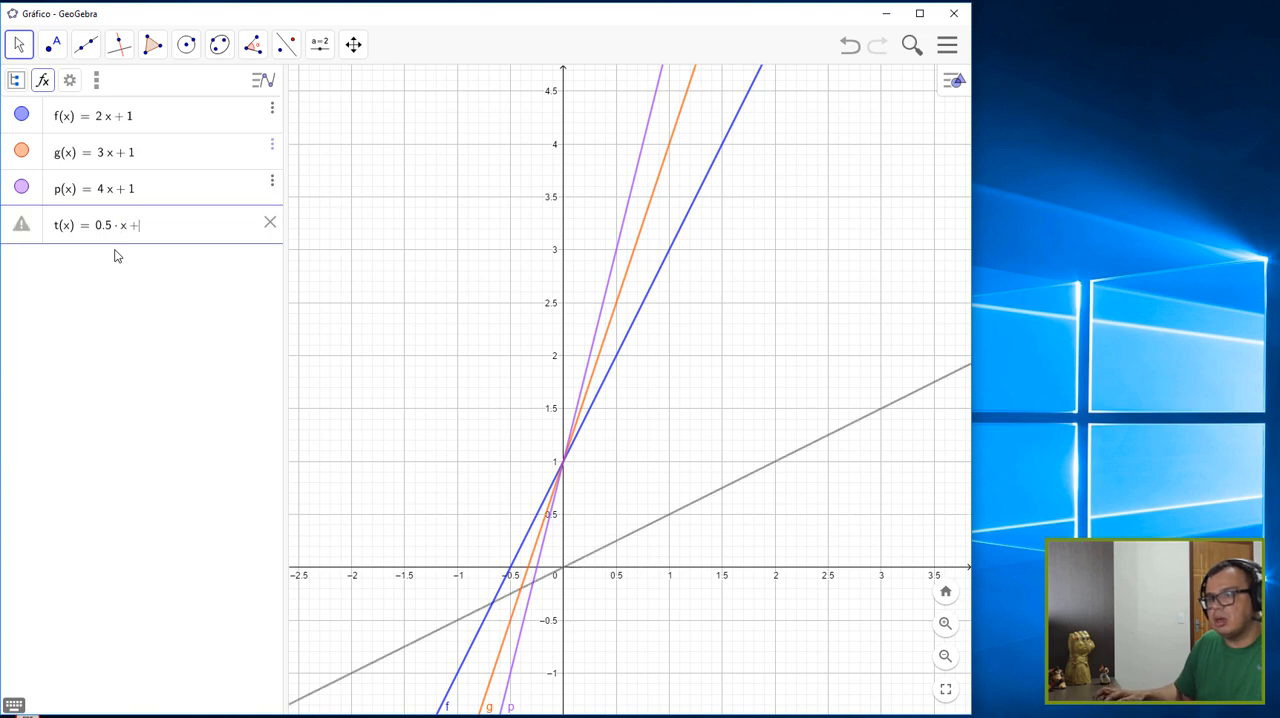
key(Return)
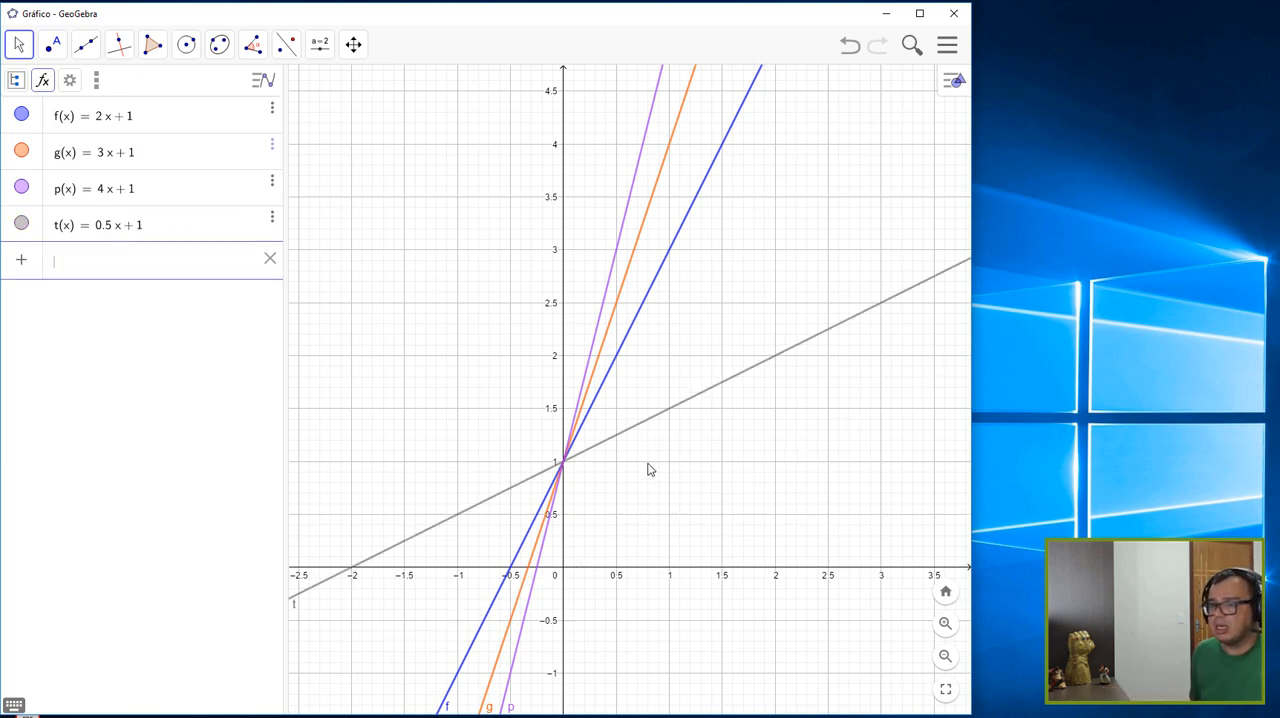
- Add the function w(x) = 1x + 1 to the graph
scroll(648, 472, down, 1)
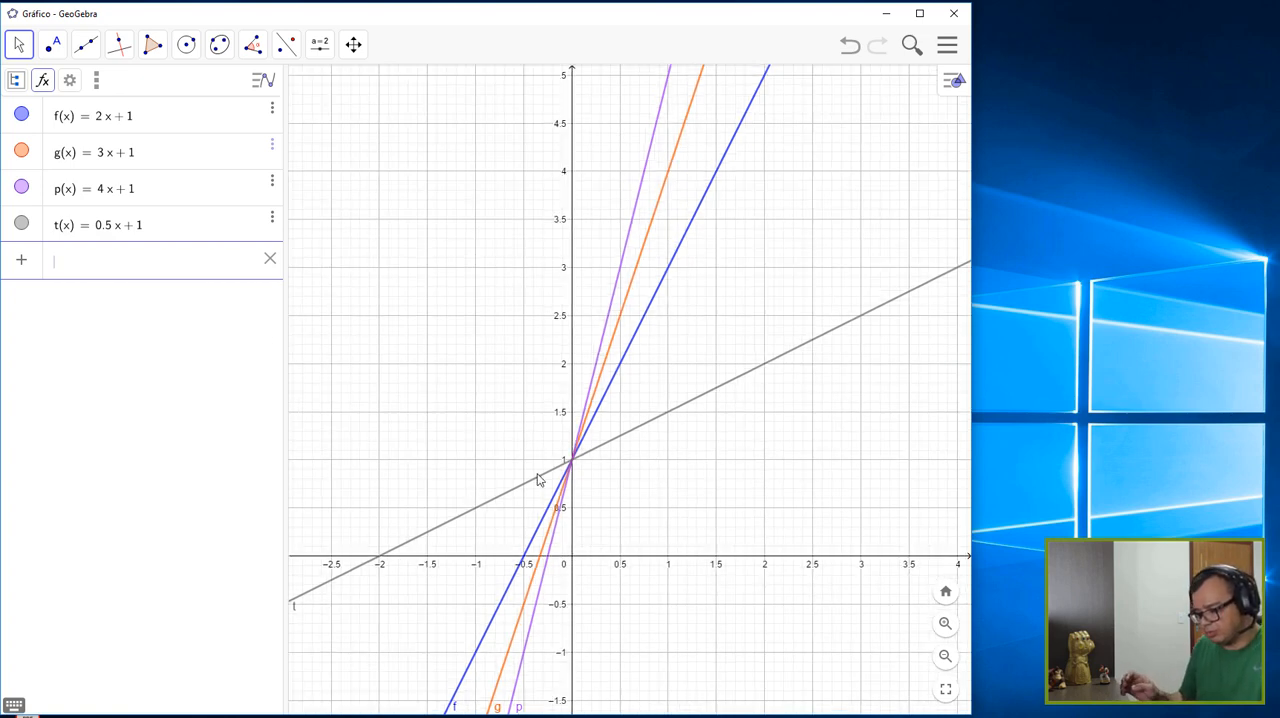
text(w(x)
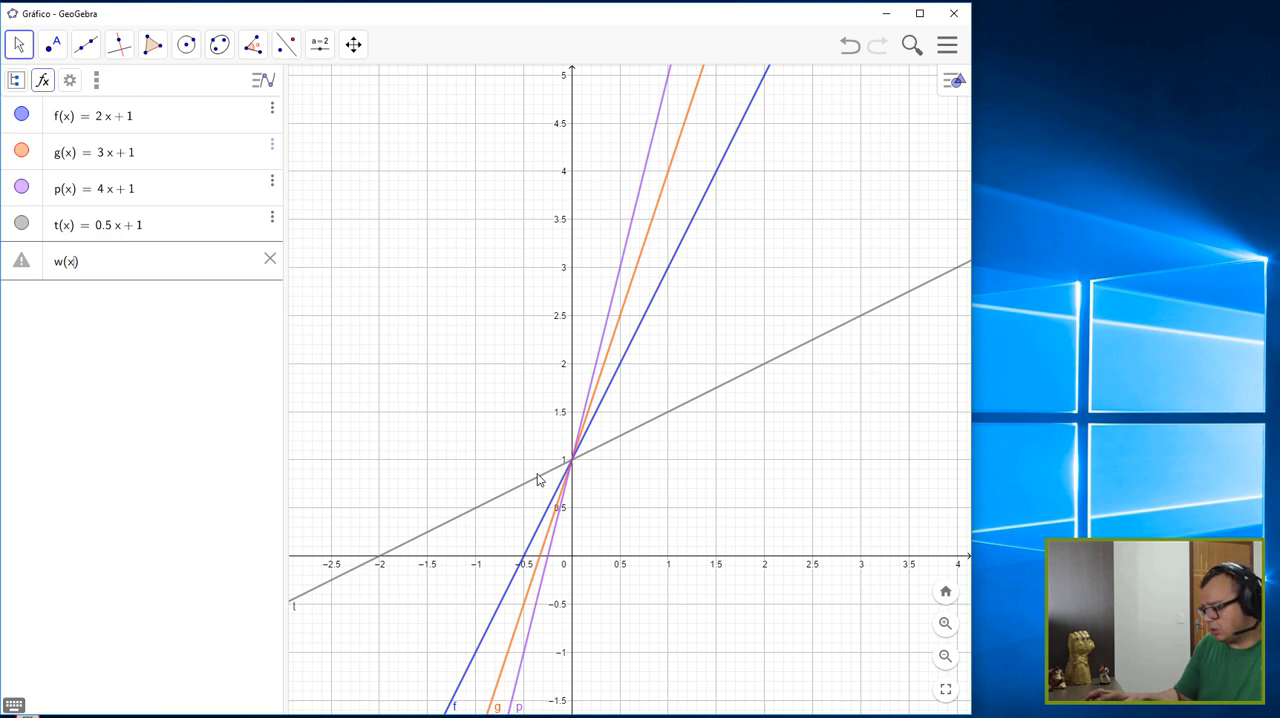
text(=1)
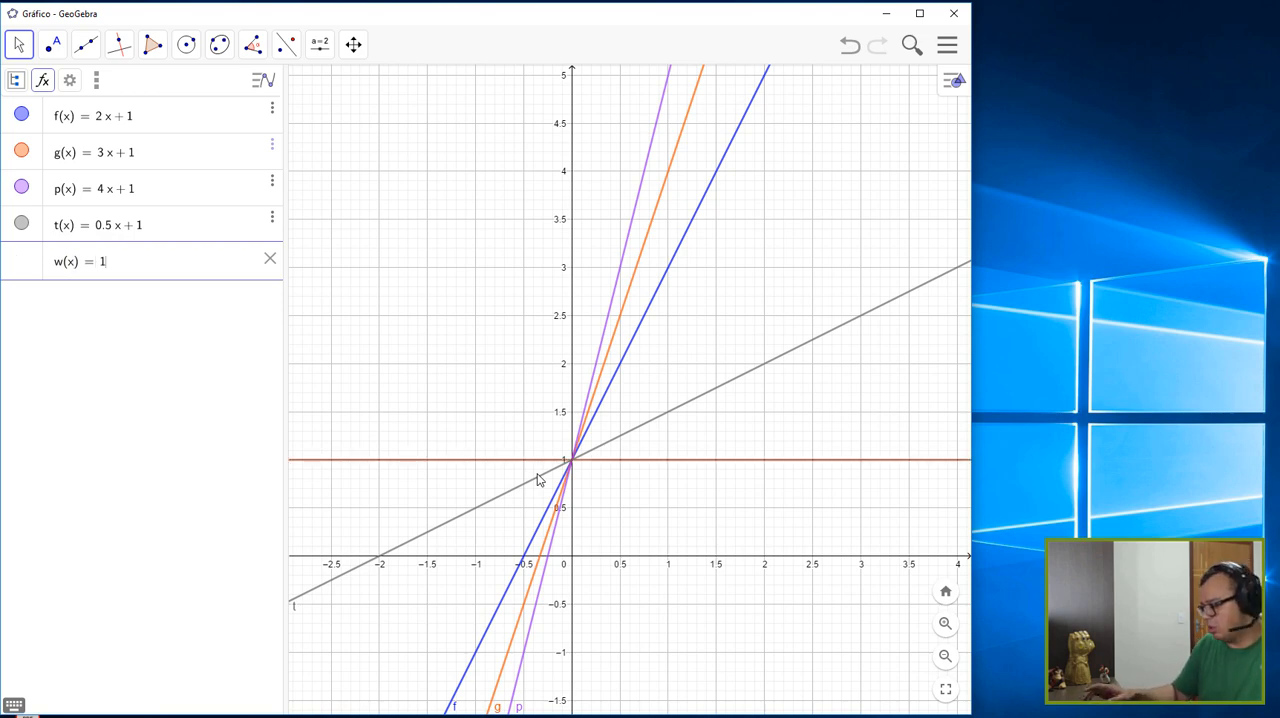
text(*x+1)
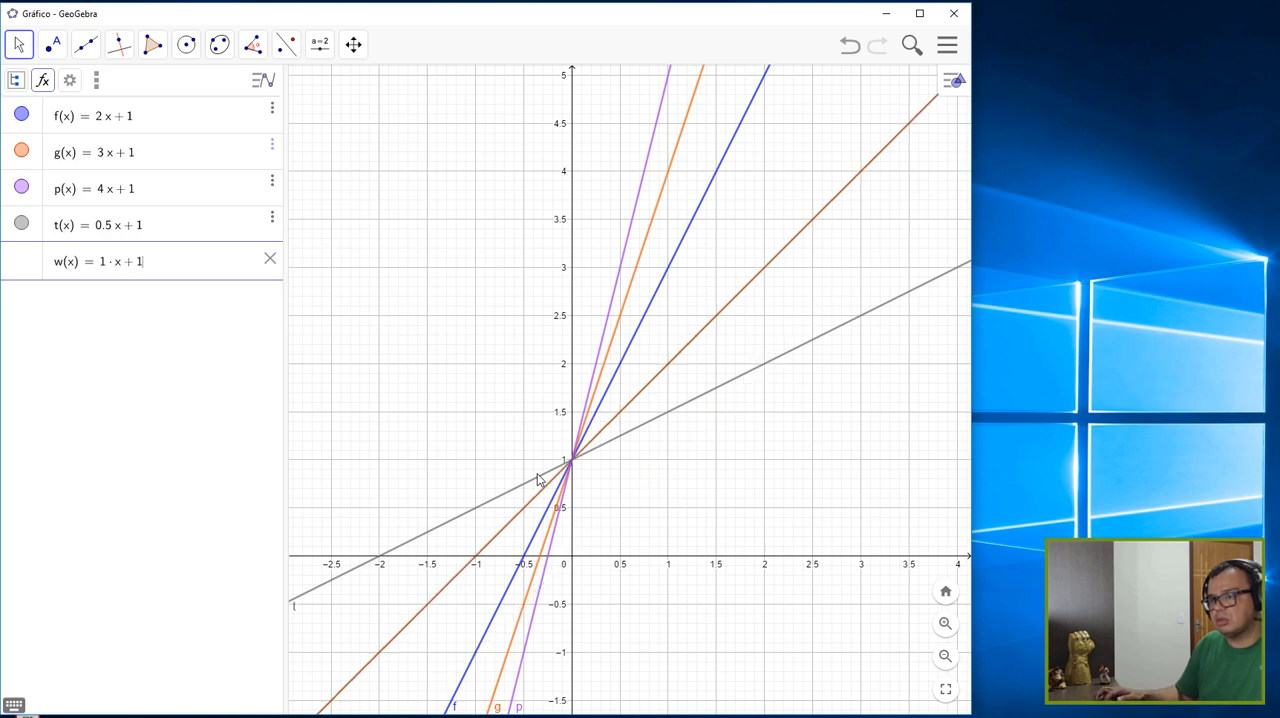
key(Return)
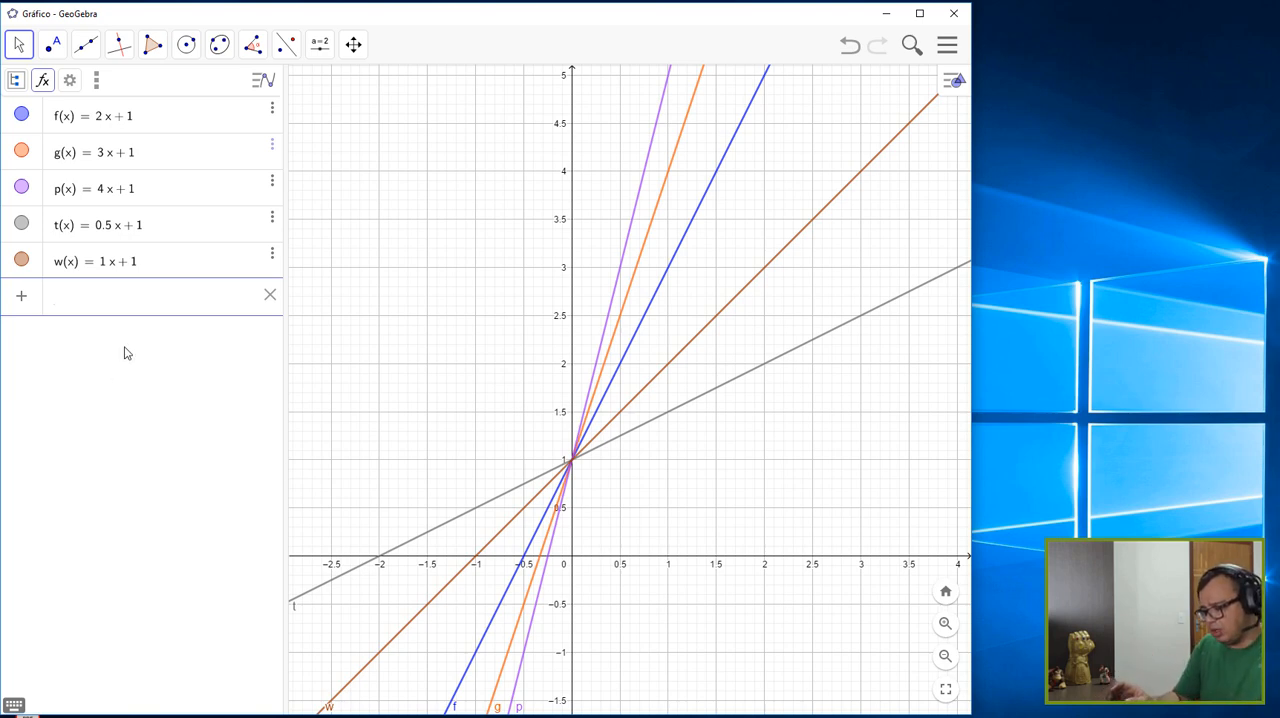
- Plot the decreasing function ff(x) = -2x + 1 together with the existing lines
text(ff(x))
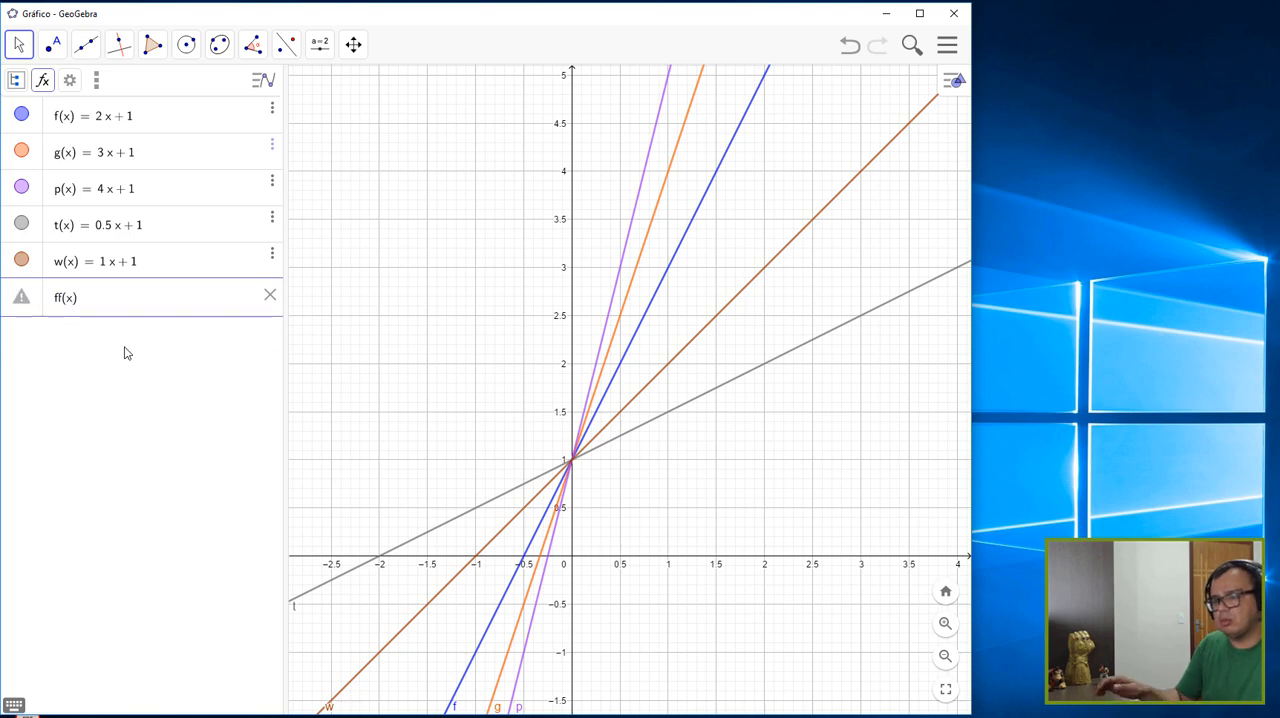
text( =)
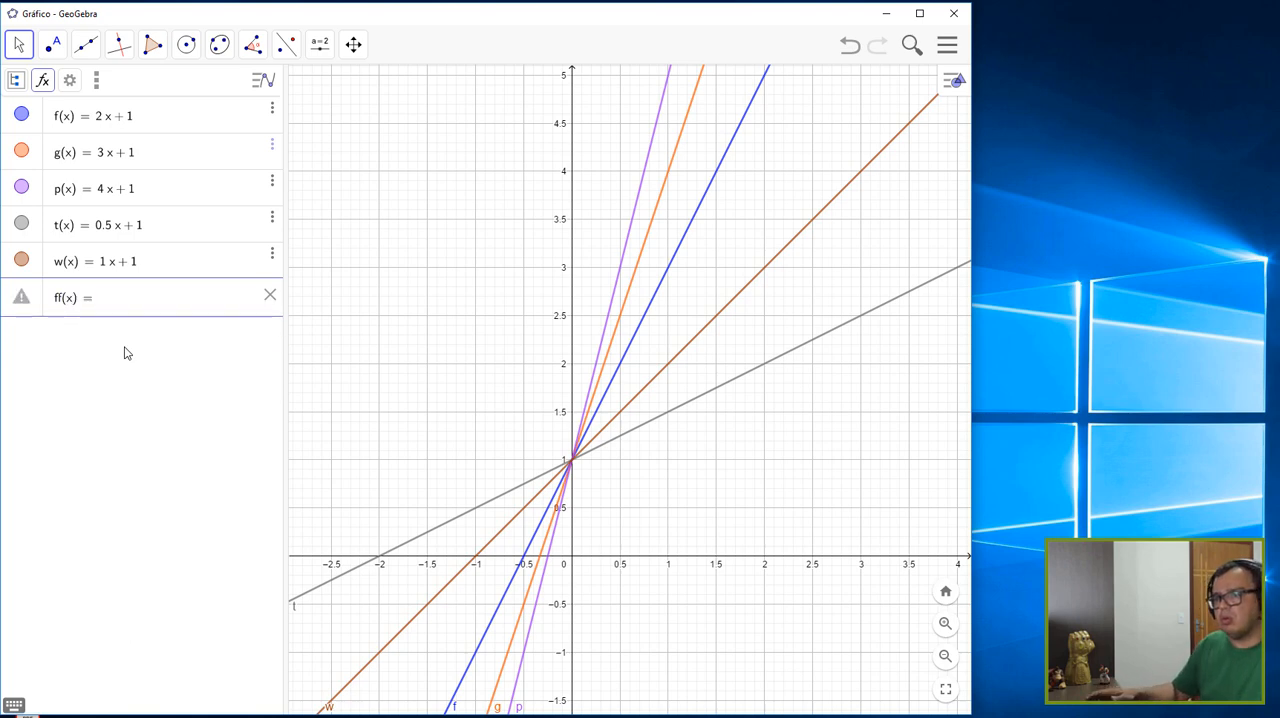
text(-2)
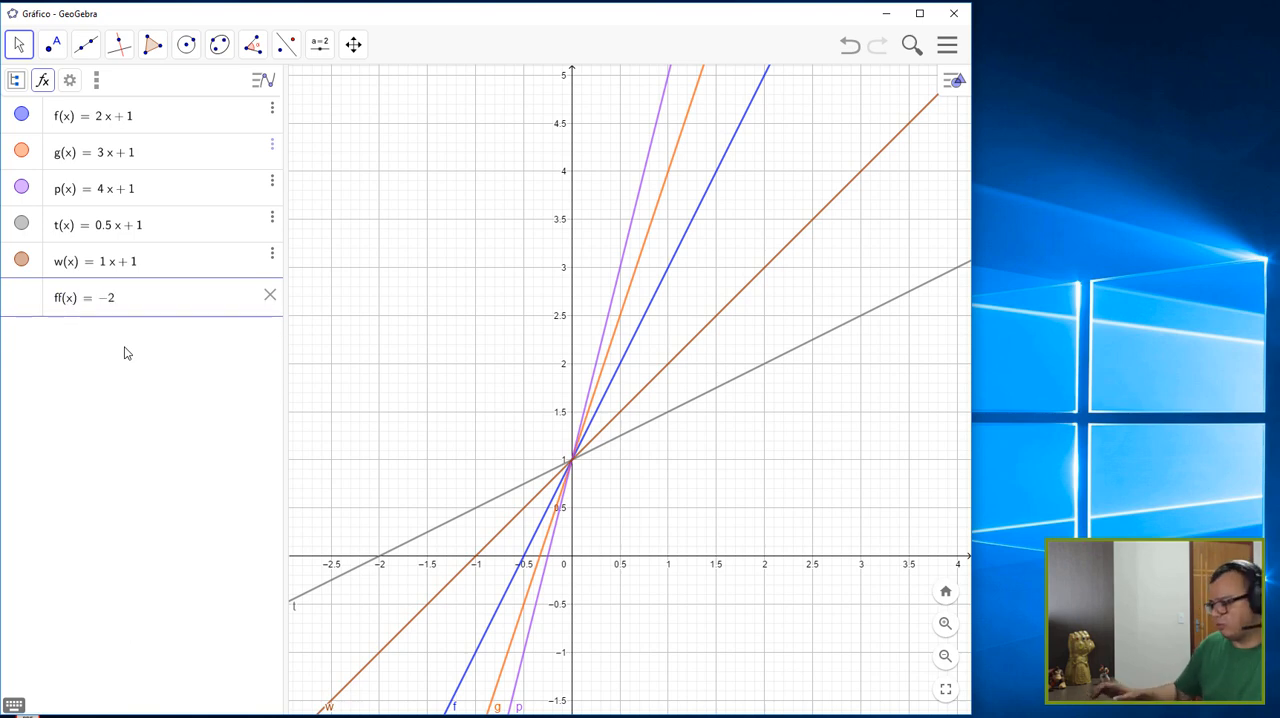
text(*x+)
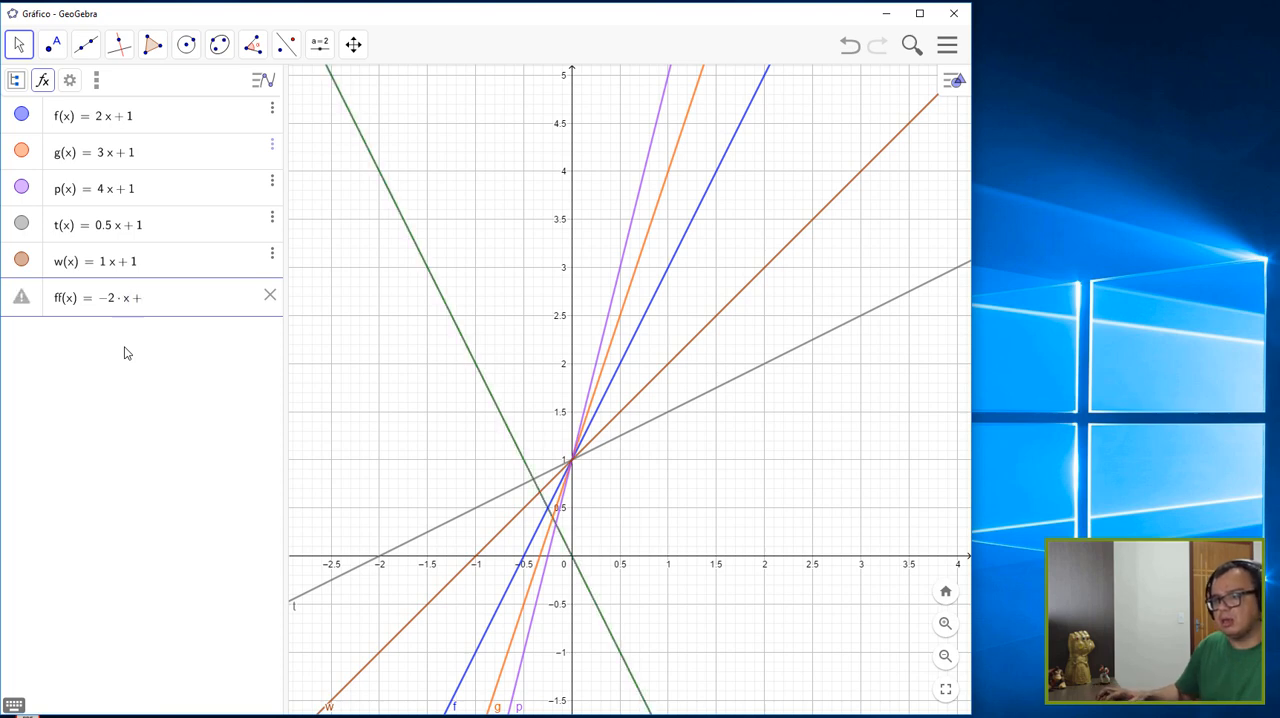
text(1)
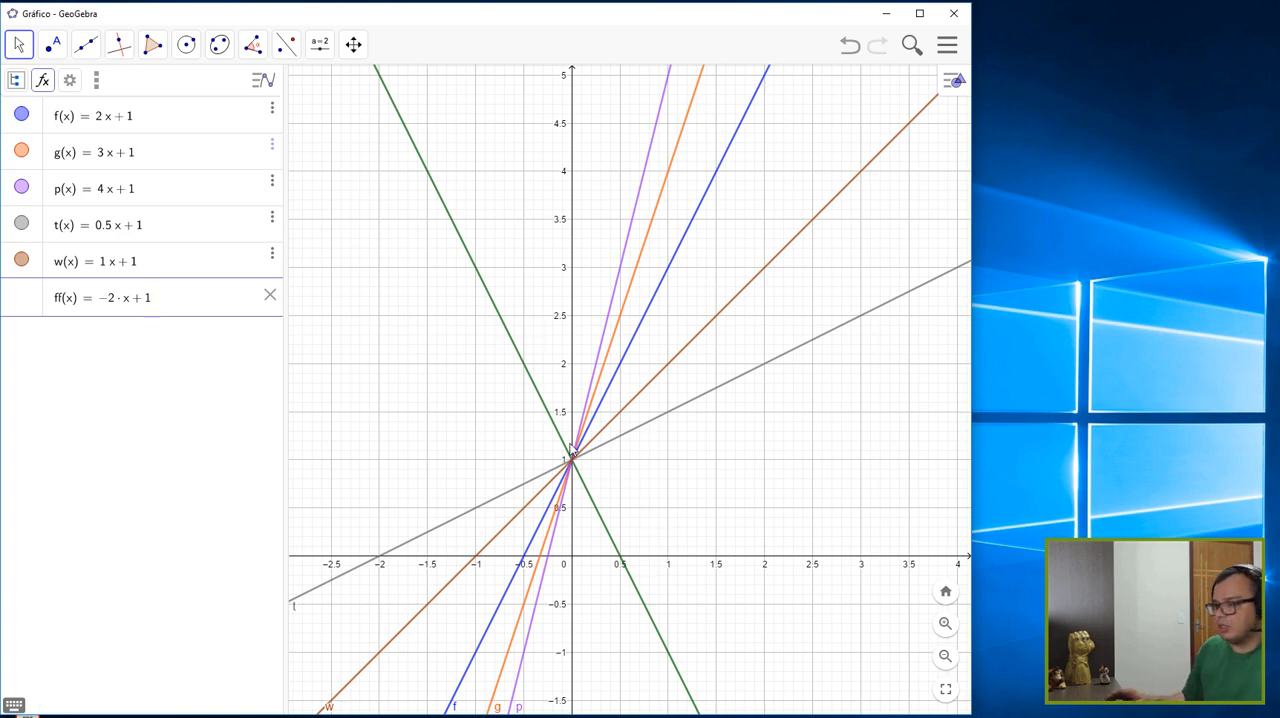
key(Return)
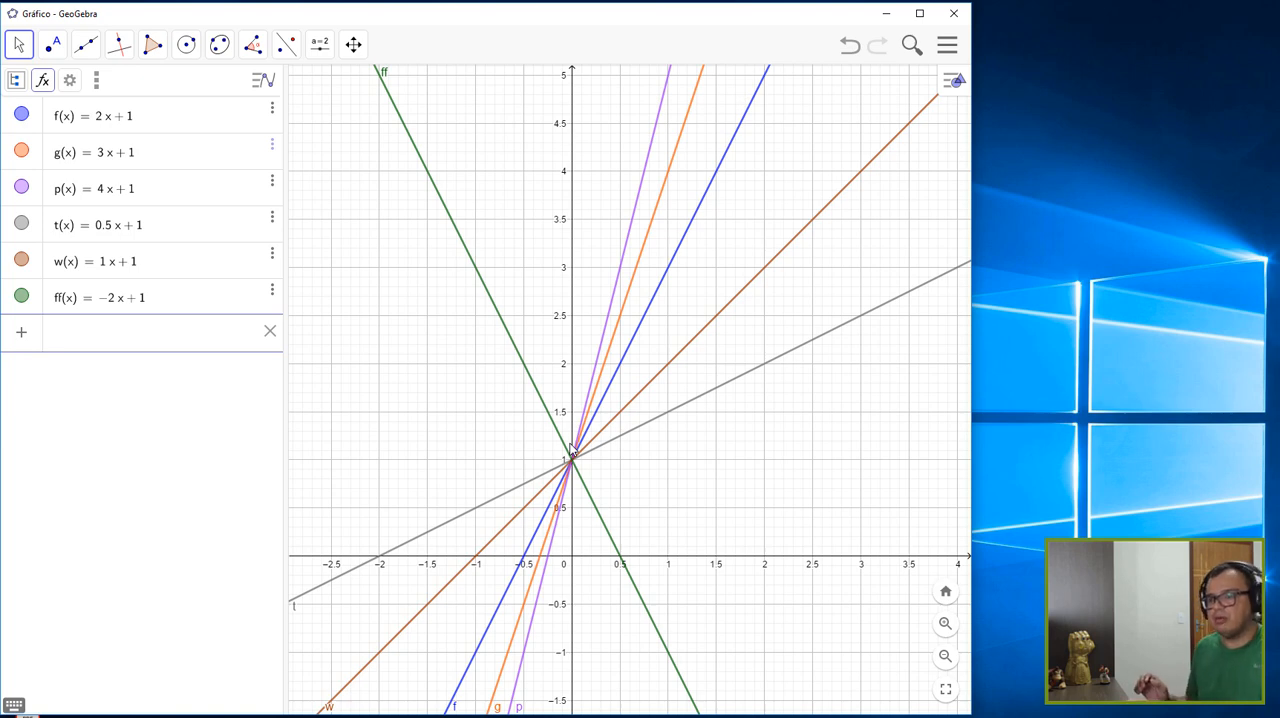
- Plot a second decreasing function, gg(x) = -3x + 1, on the graph
text(gg(x)
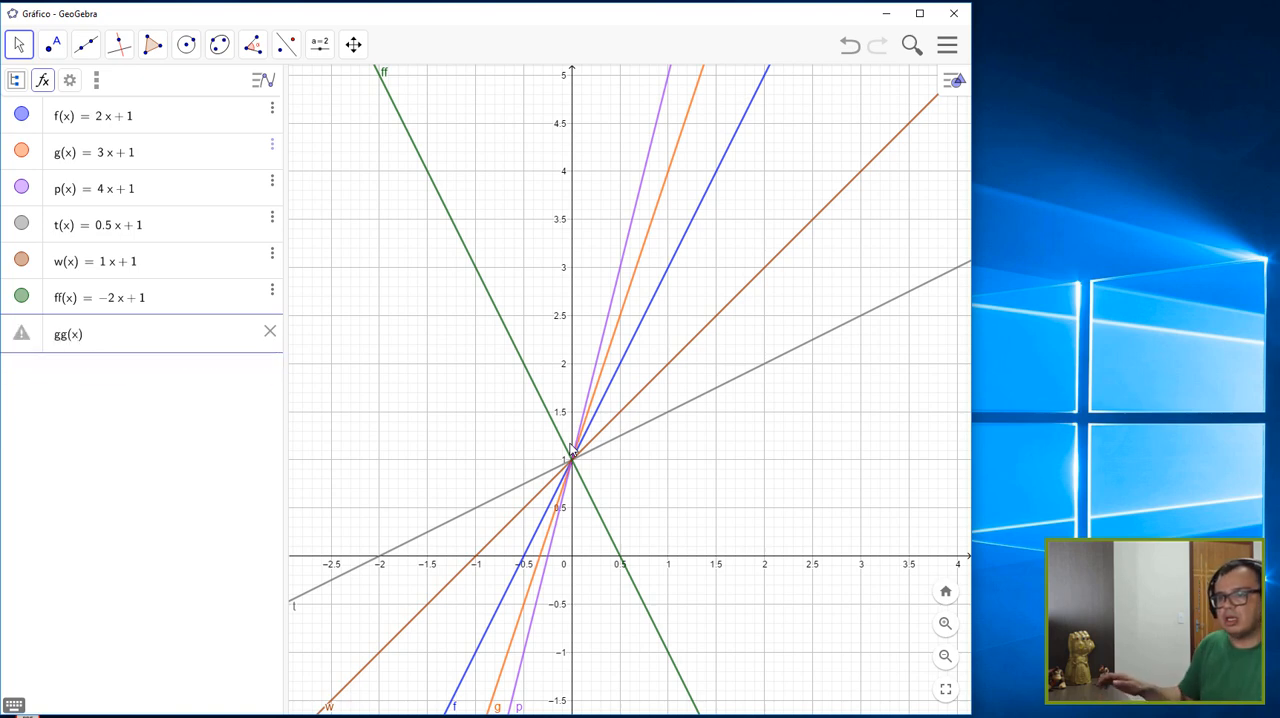
text(=)
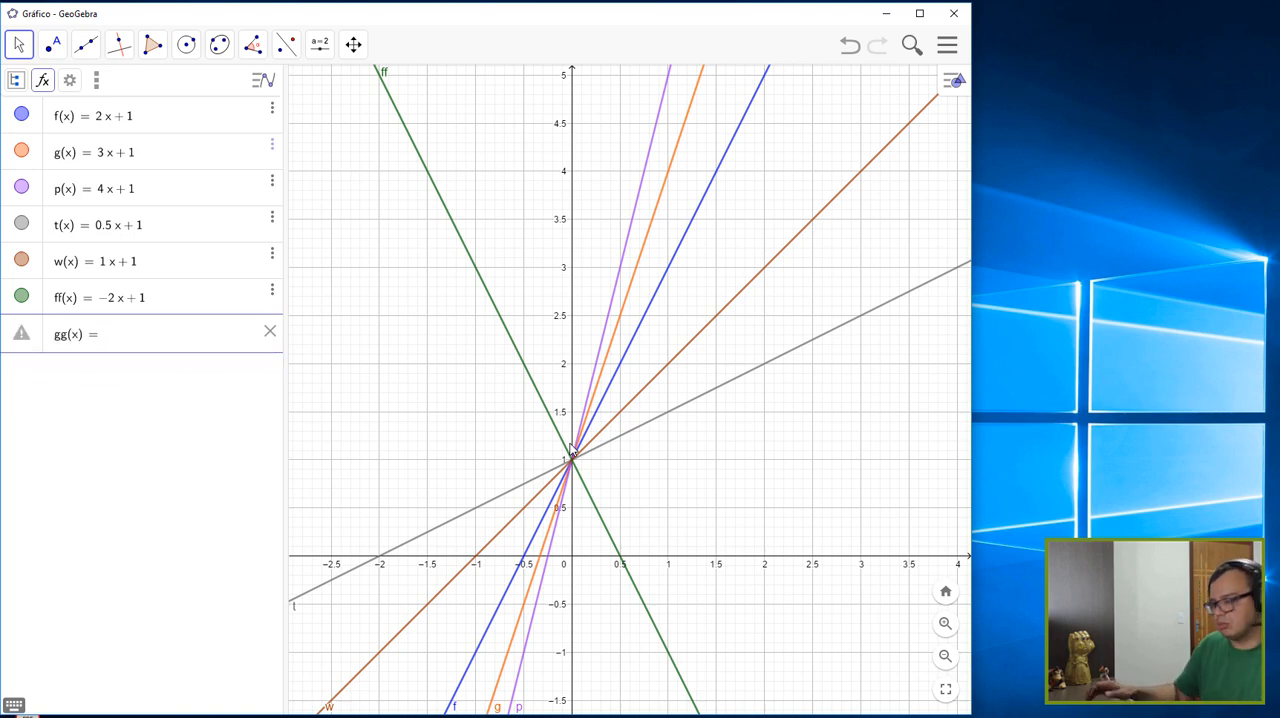
text(-3x)
key(BackSpace)
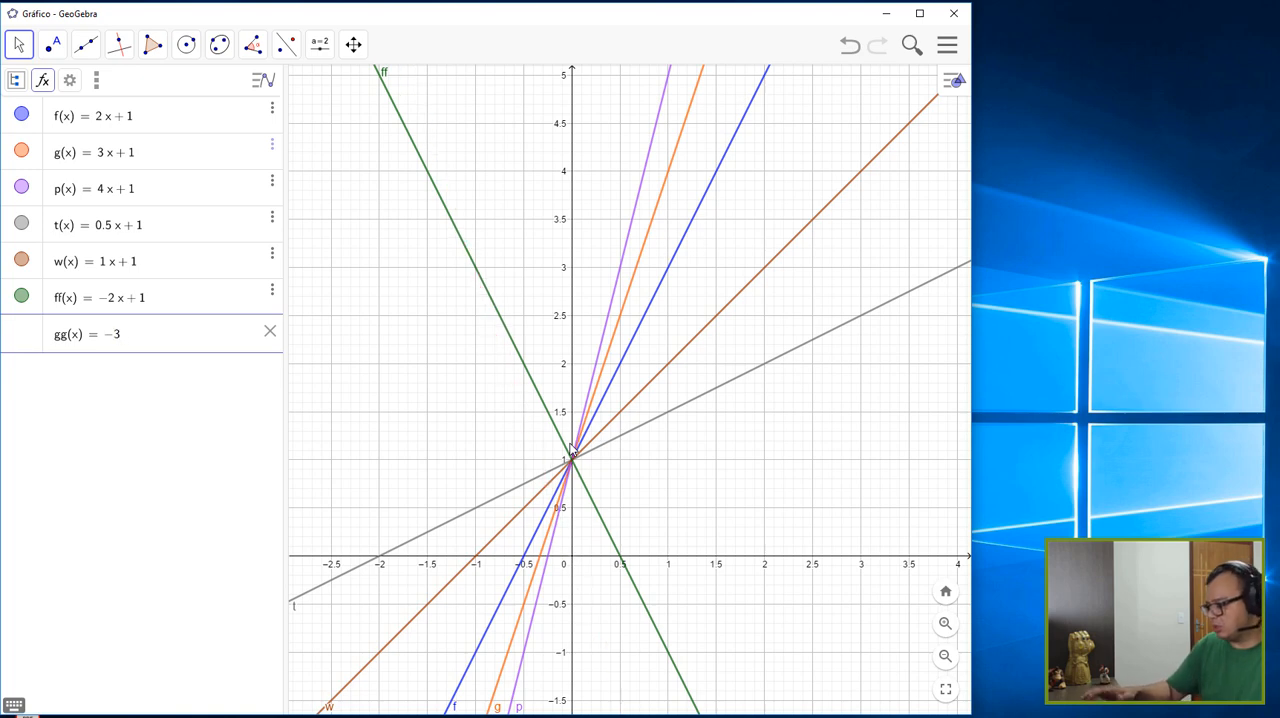
text(x + 1)
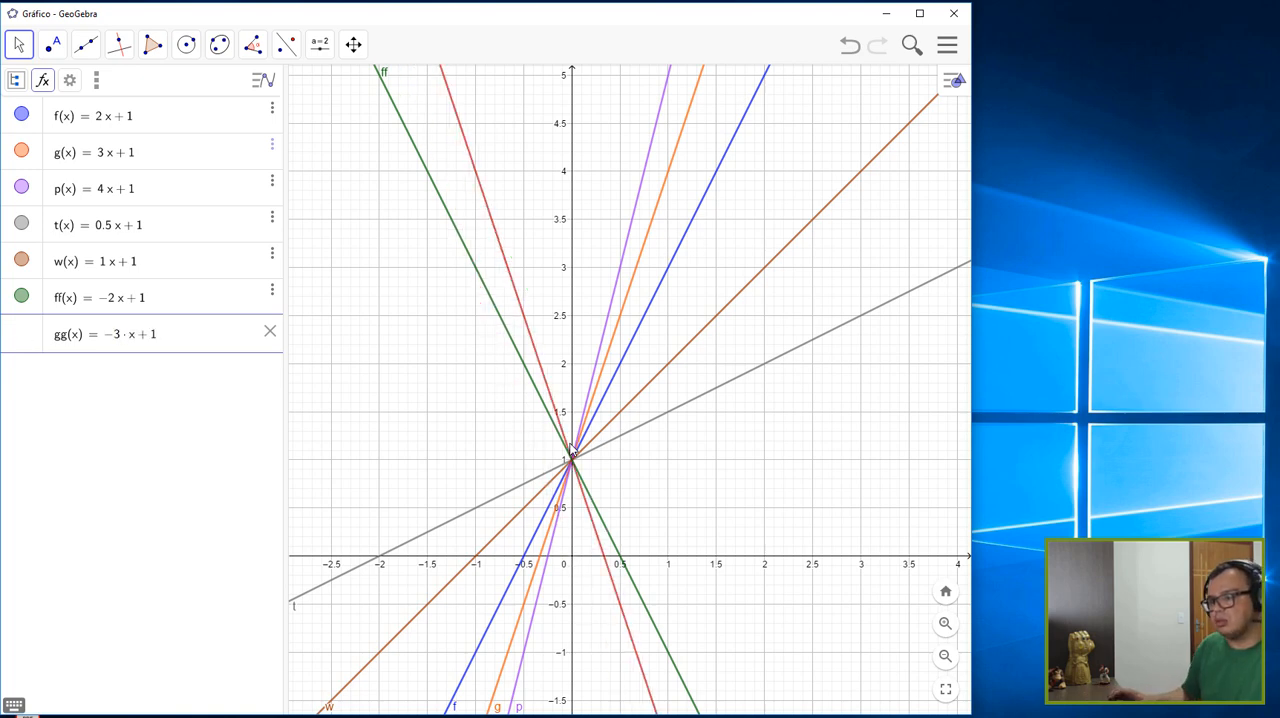
key(Return)
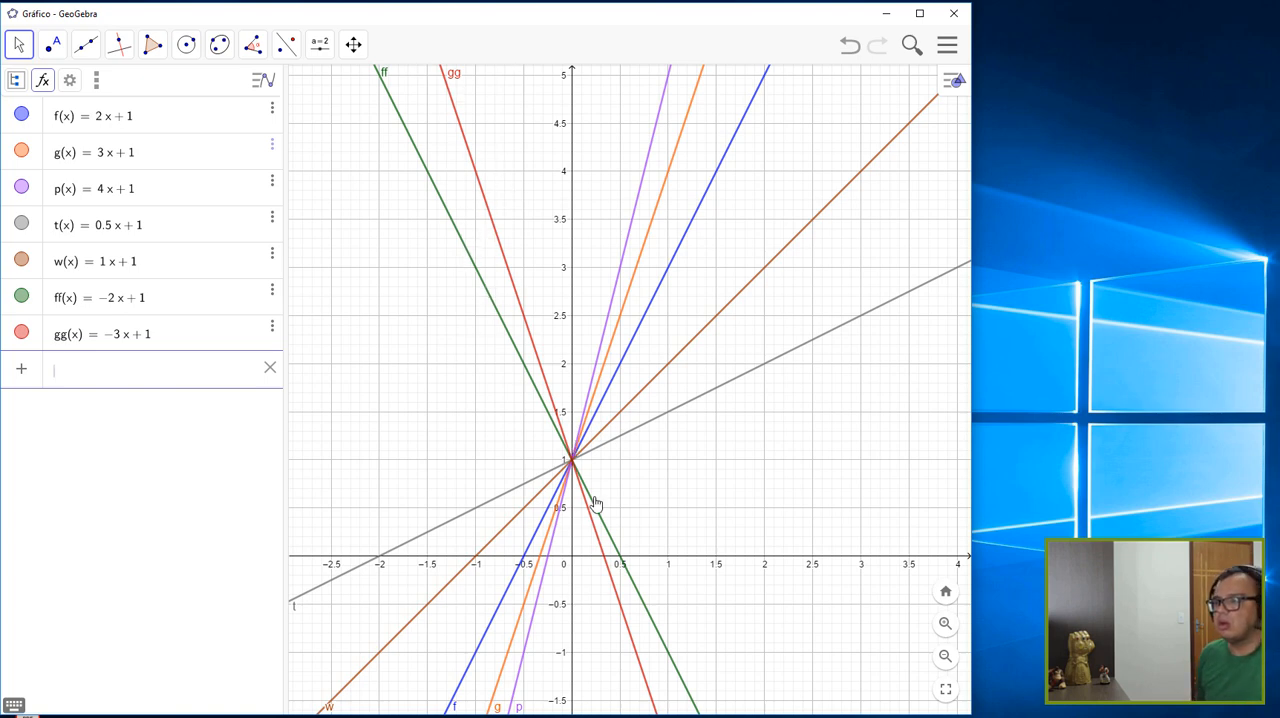
- Draw a red brace beside the functions f through w and label it "a>0" by hand
scroll(598, 530, down, 1)
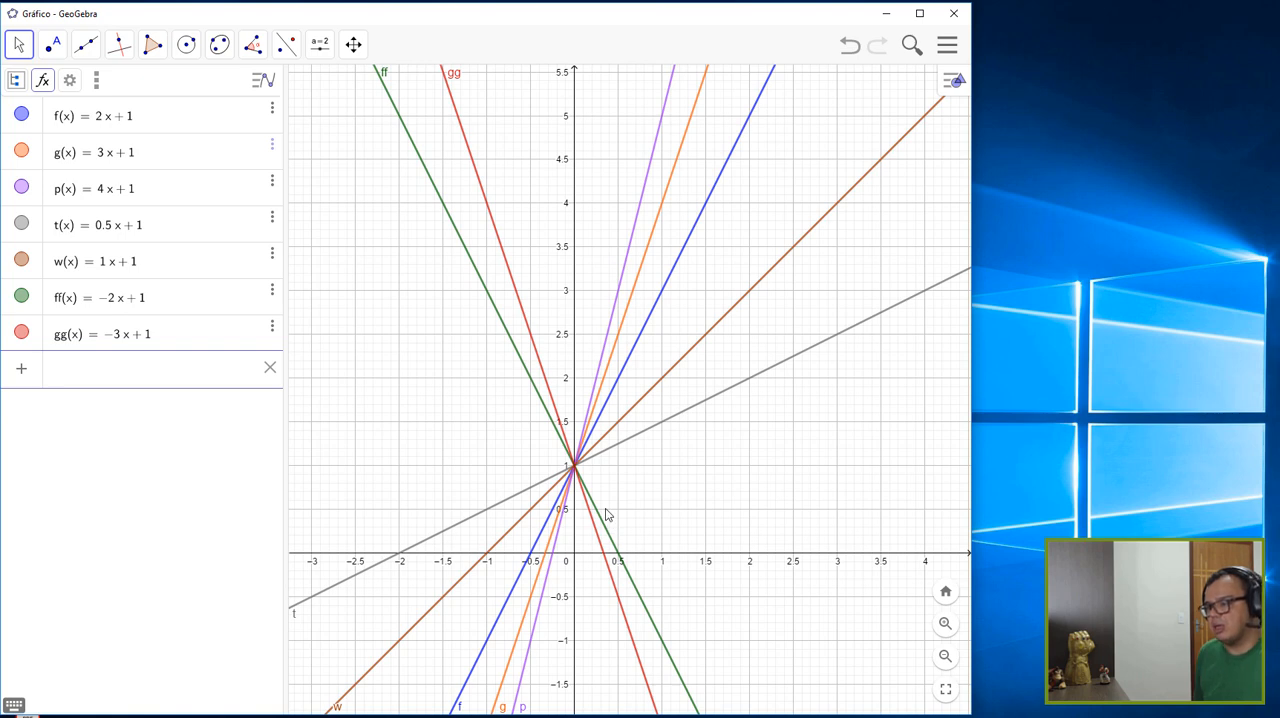
scroll(605, 515, down, 3)
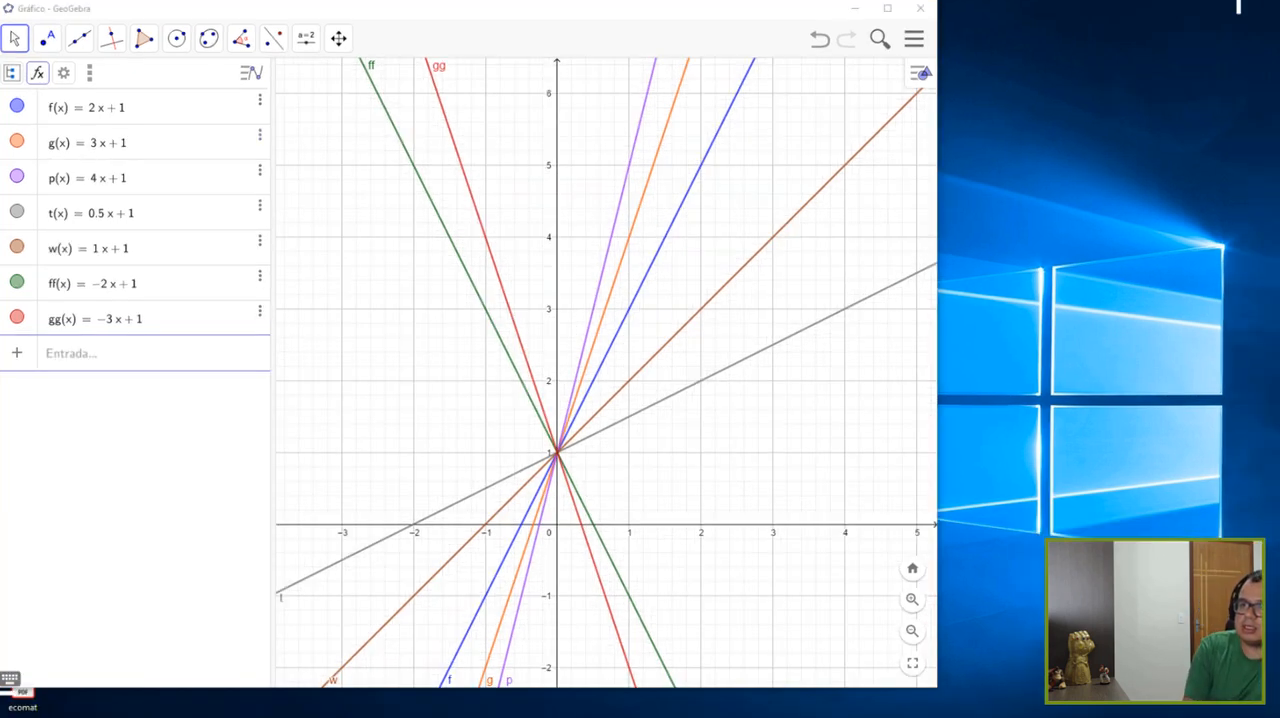
drag(129, 100, 160, 212)
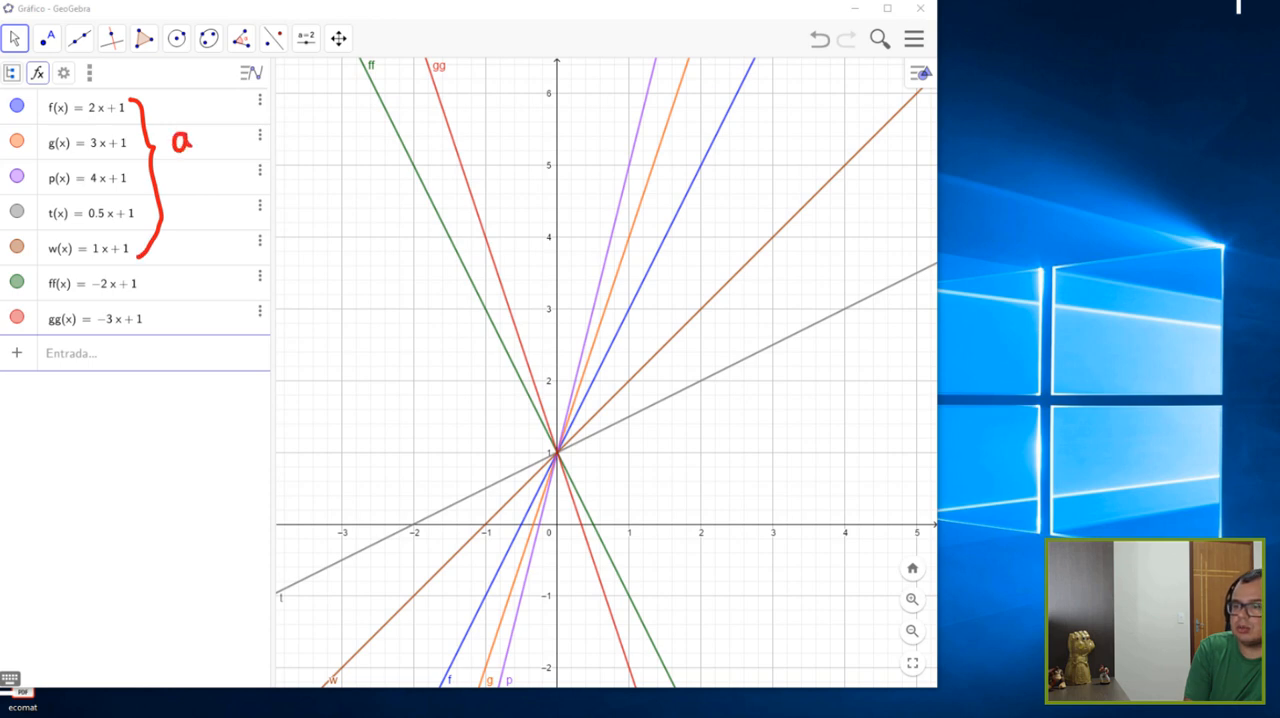
drag(212, 122, 230, 121)
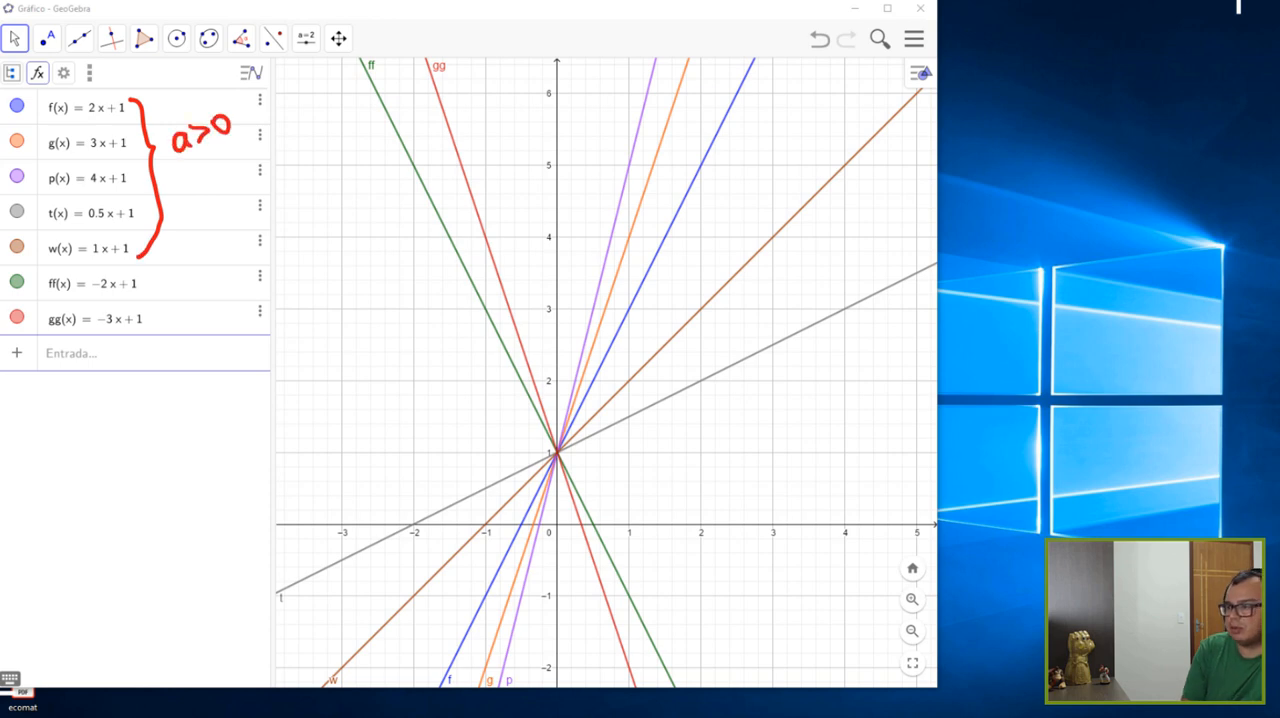
- Draw a red arrow toward the increasing lines and handwrite "Crescentes a>0" at its tail
mouse_move(763, 443)
mouse_down()
mouse_move(681, 283)
mouse_move(713, 296)
mouse_up()
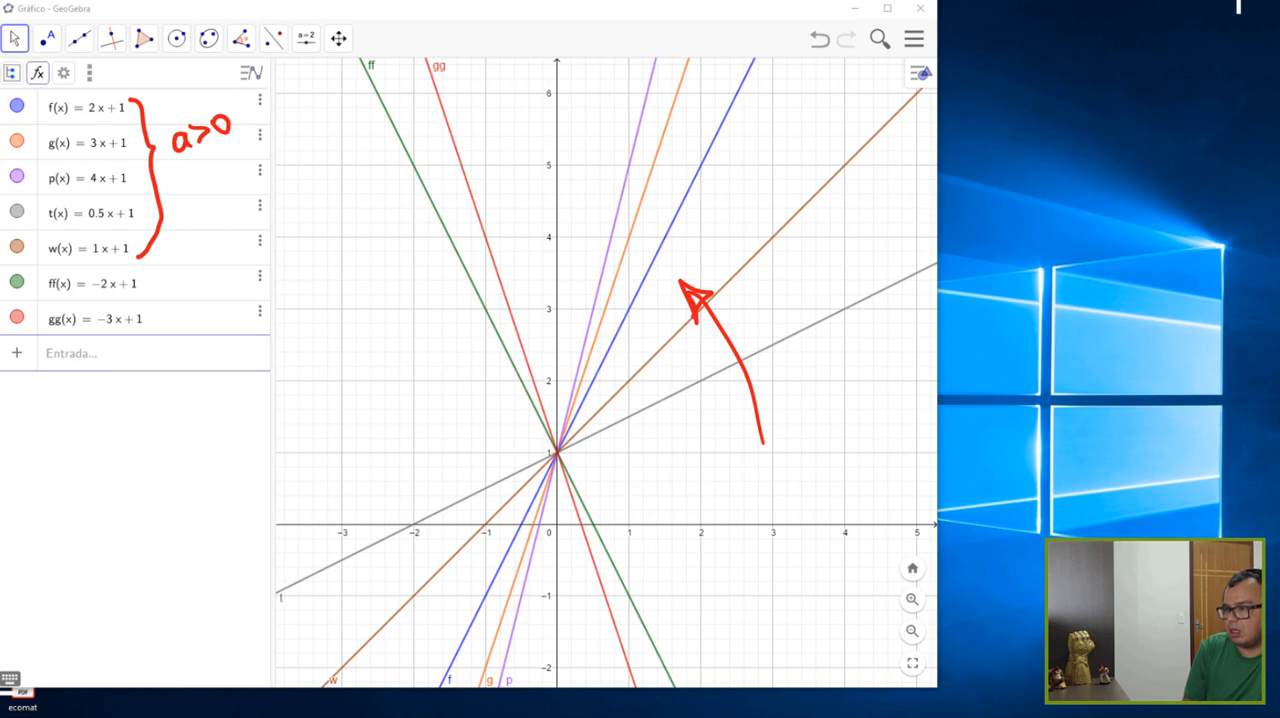
mouse_move(762, 448)
mouse_down()
mouse_move(760, 468)
mouse_move(838, 418)
mouse_up()
mouse_move(856, 386)
mouse_down()
mouse_move(851, 426)
mouse_move(872, 393)
mouse_up()
drag(882, 384, 874, 401)
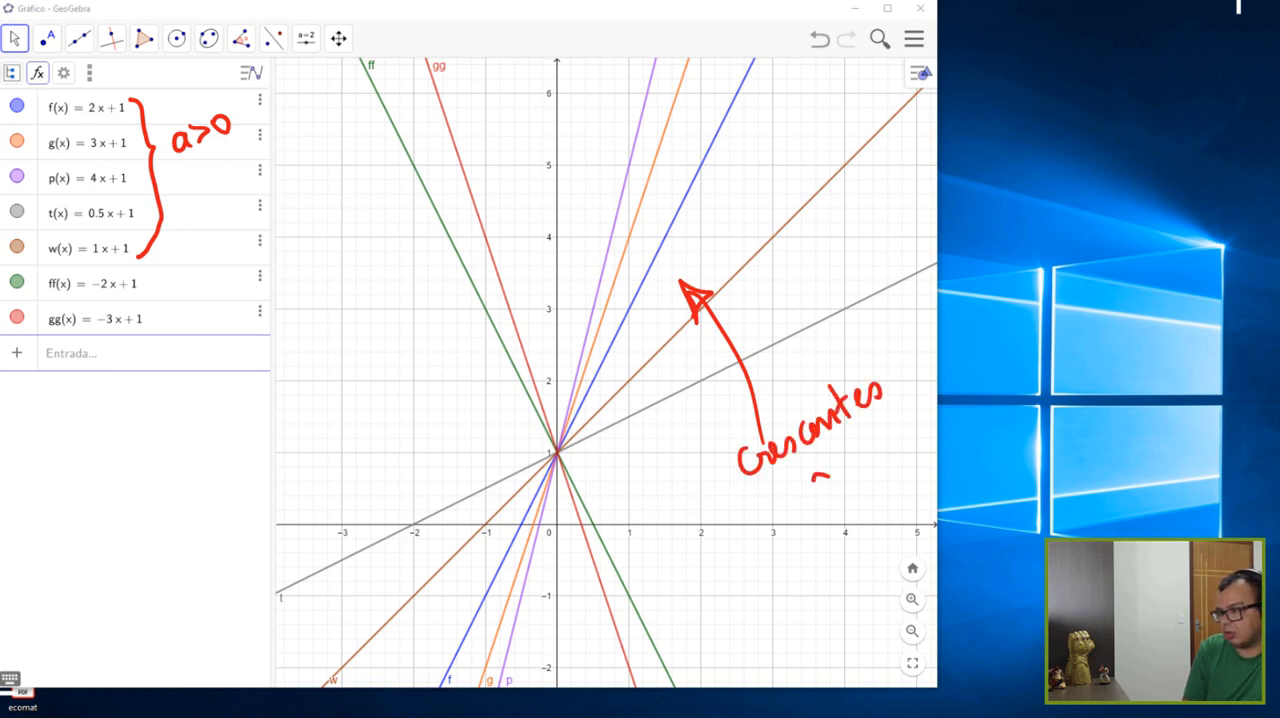
mouse_move(828, 478)
mouse_down()
mouse_move(840, 495)
mouse_move(868, 468)
mouse_move(848, 488)
mouse_up()
mouse_move(878, 440)
mouse_down()
mouse_move(870, 456)
mouse_move(884, 438)
mouse_up()
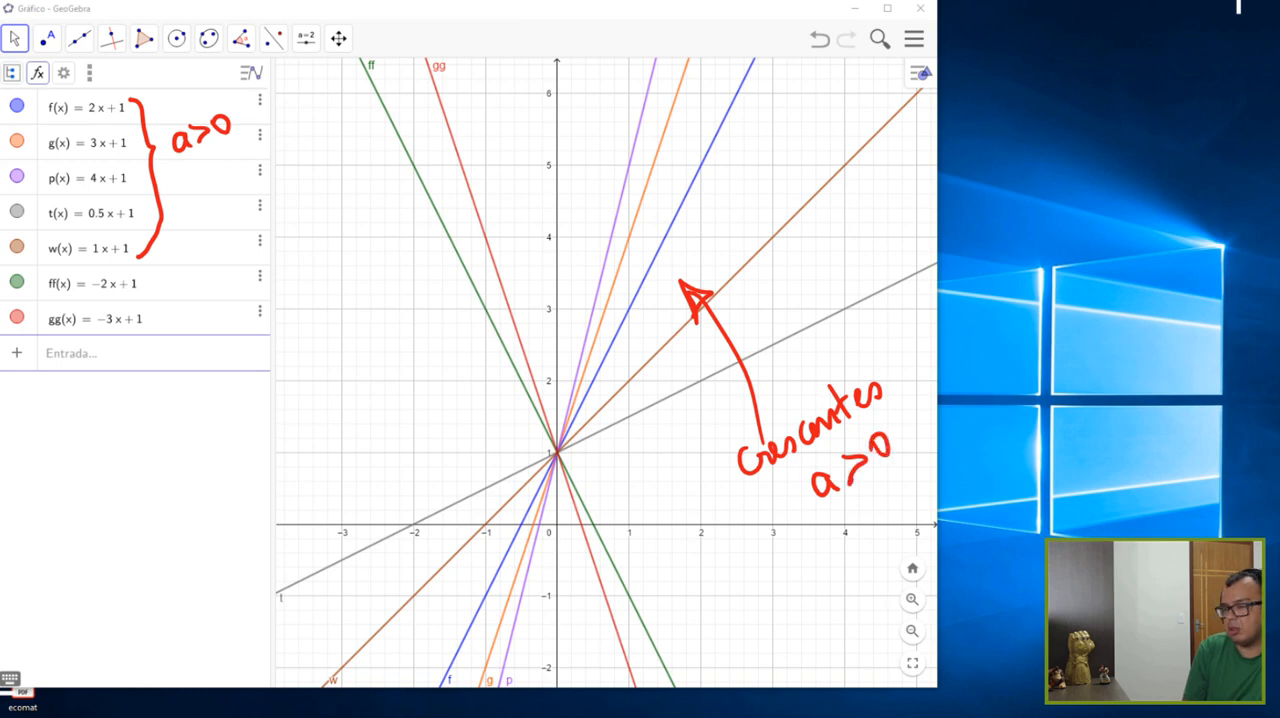
- Draw a red arrow toward the decreasing lines and a brace beside functions ff and gg labelled "a<0"
drag(404, 294, 438, 208)
drag(427, 213, 442, 207)
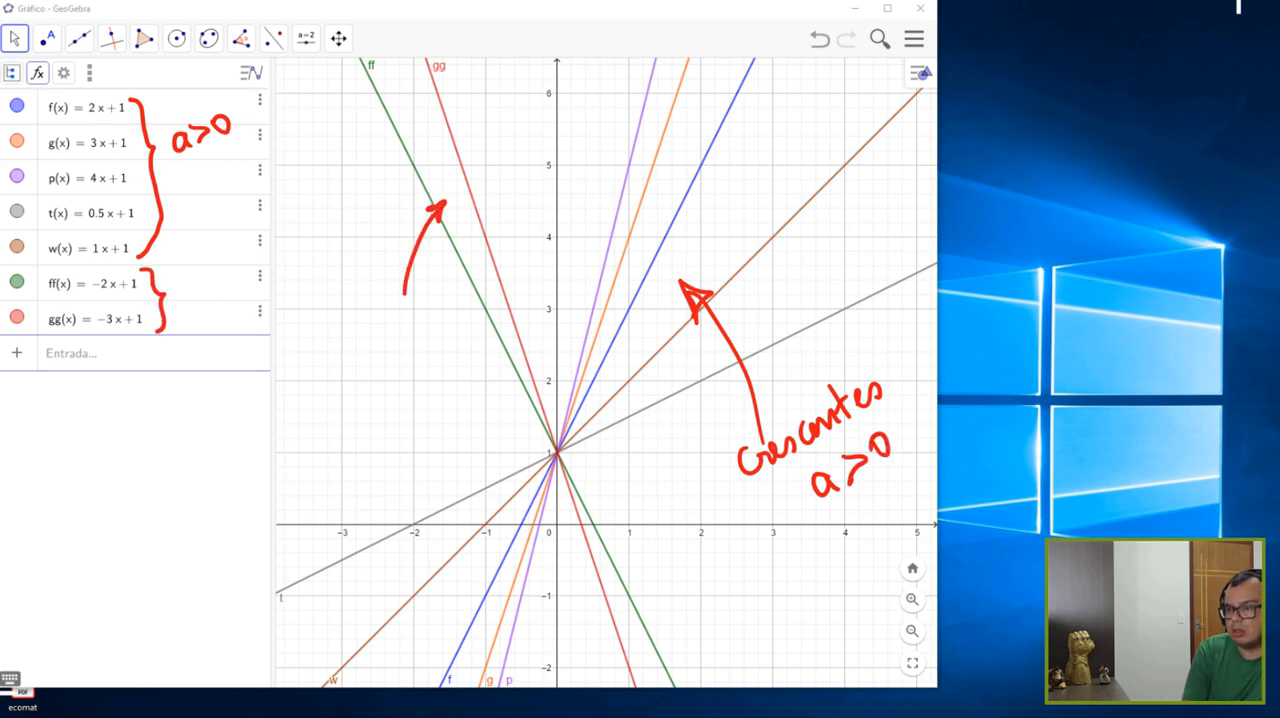
mouse_move(213, 279)
mouse_down()
mouse_move(211, 298)
mouse_move(222, 271)
mouse_up()
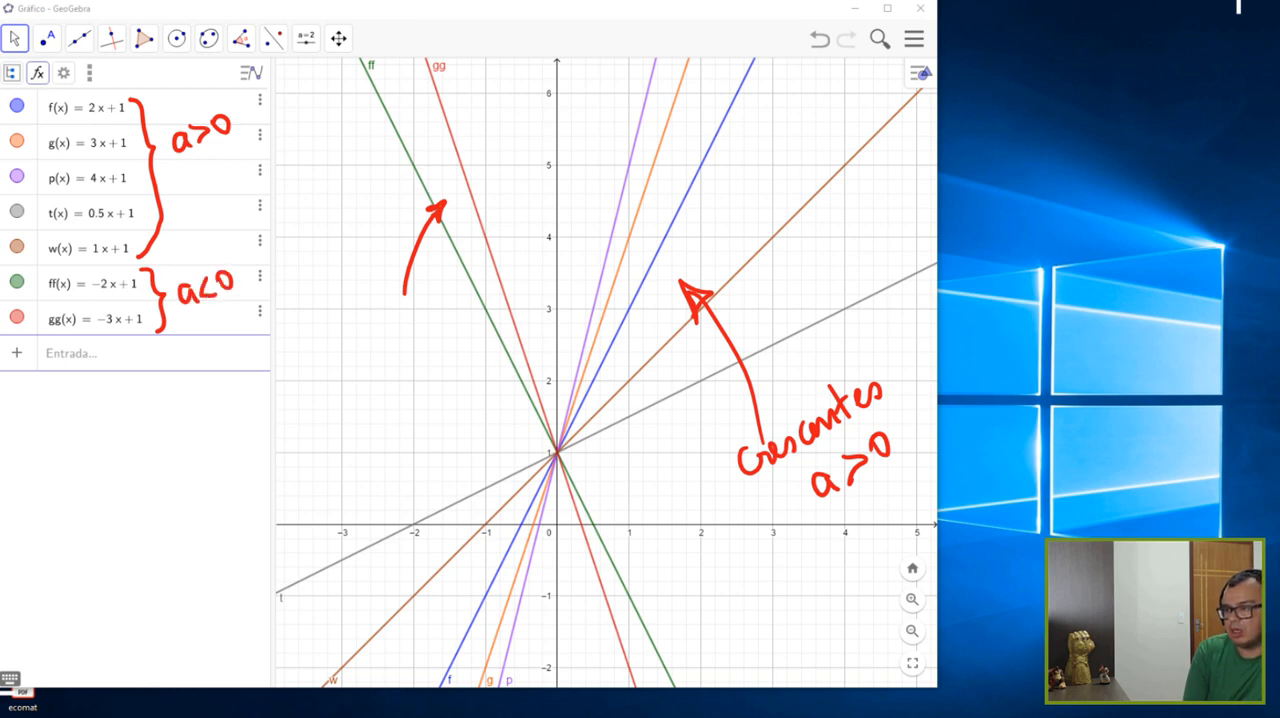
- Handwrite "decrescentes a<0" in red below the arrow that points to the decreasing lines
mouse_move(326, 346)
mouse_down()
mouse_move(322, 370)
mouse_move(480, 312)
mouse_up()
mouse_move(386, 398)
mouse_down()
mouse_move(374, 418)
mouse_move(390, 420)
mouse_up()
drag(418, 376, 422, 400)
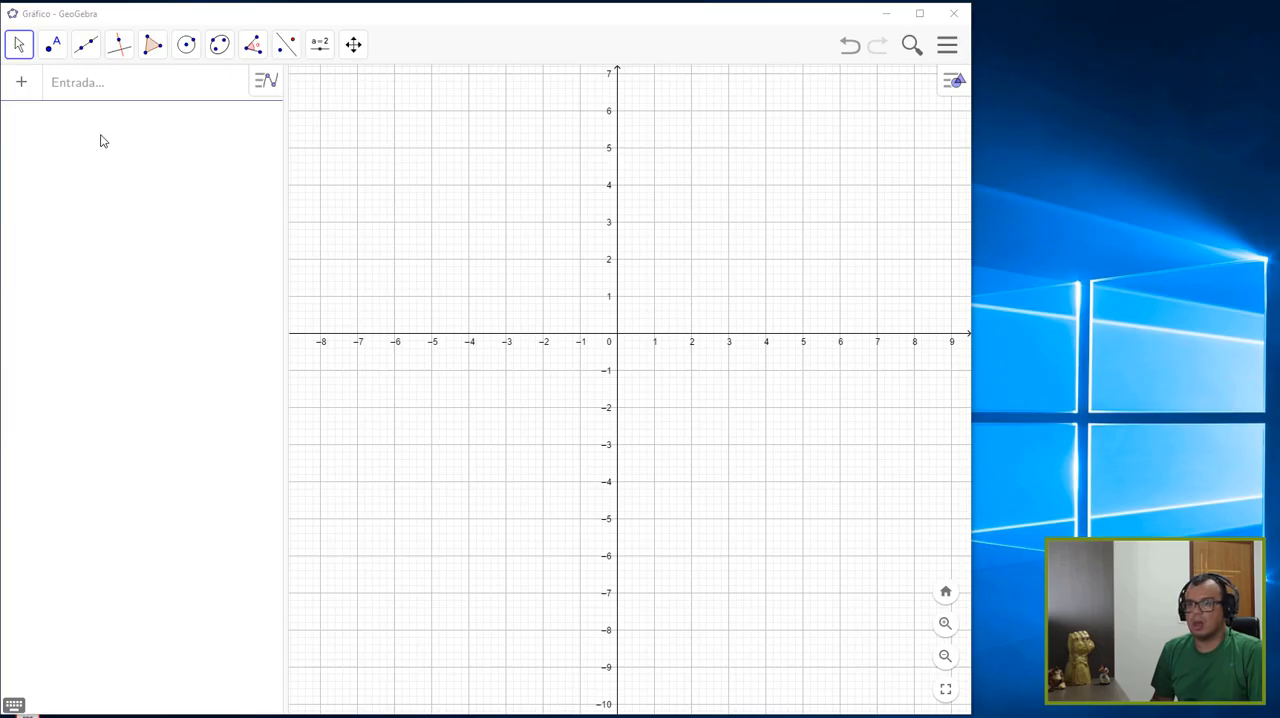
- Plot the function f(x) = 2x + 1 on the empty graph
click(104, 98)
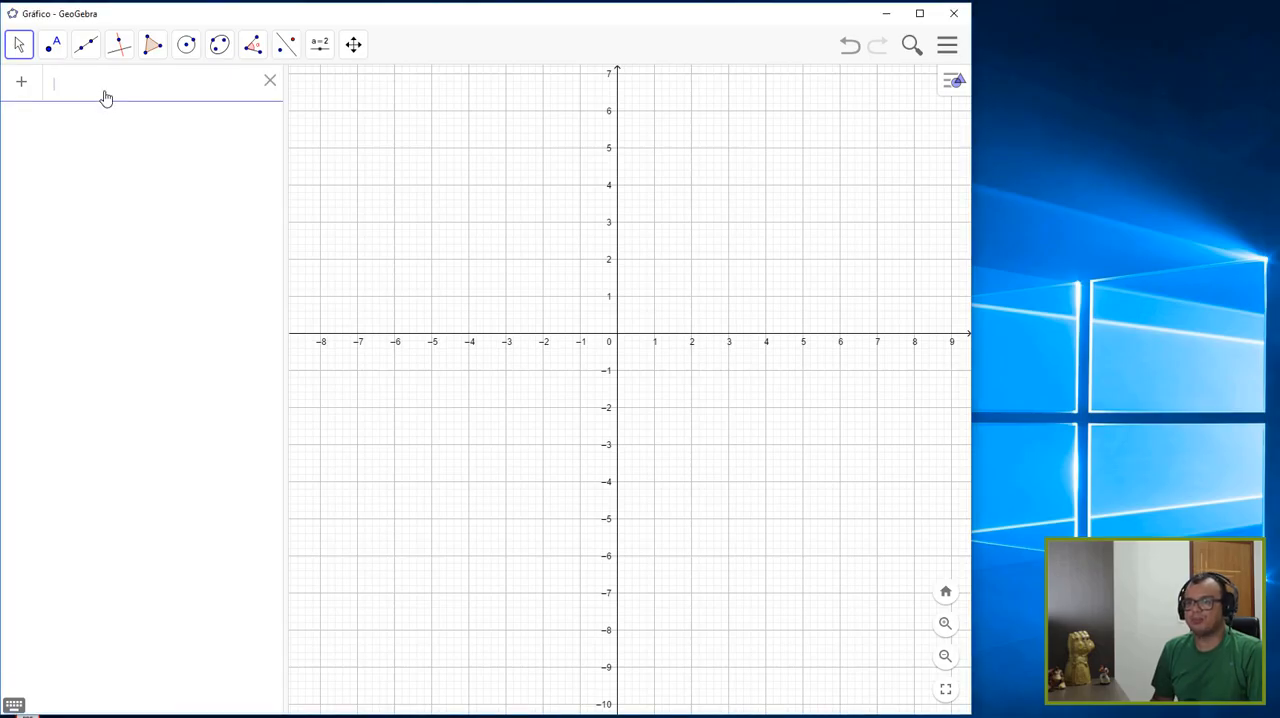
text(f)
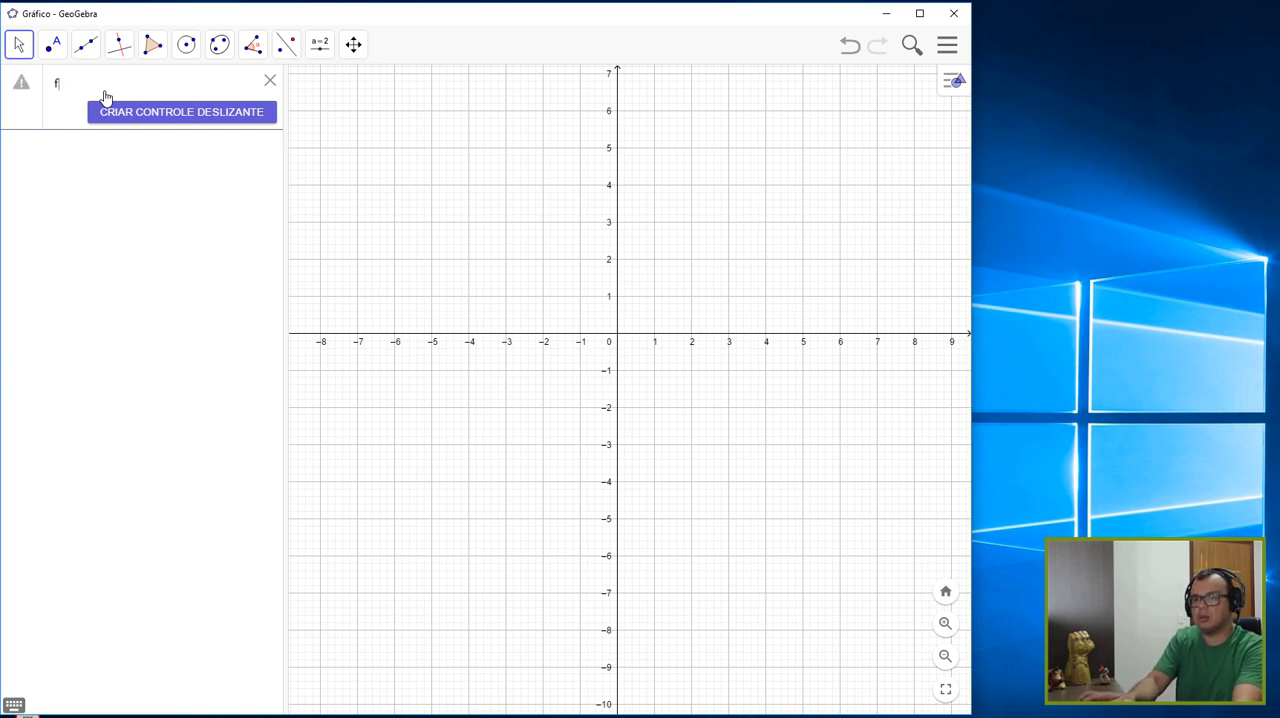
text((x) )
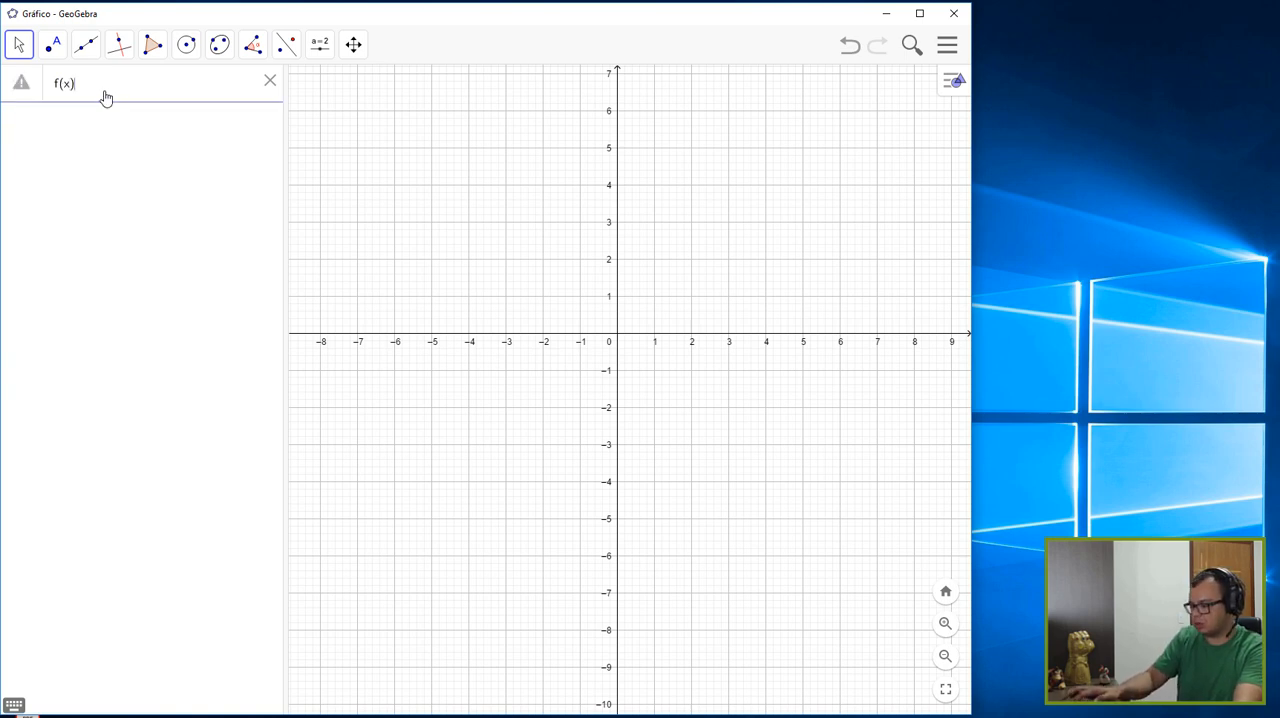
text(= )
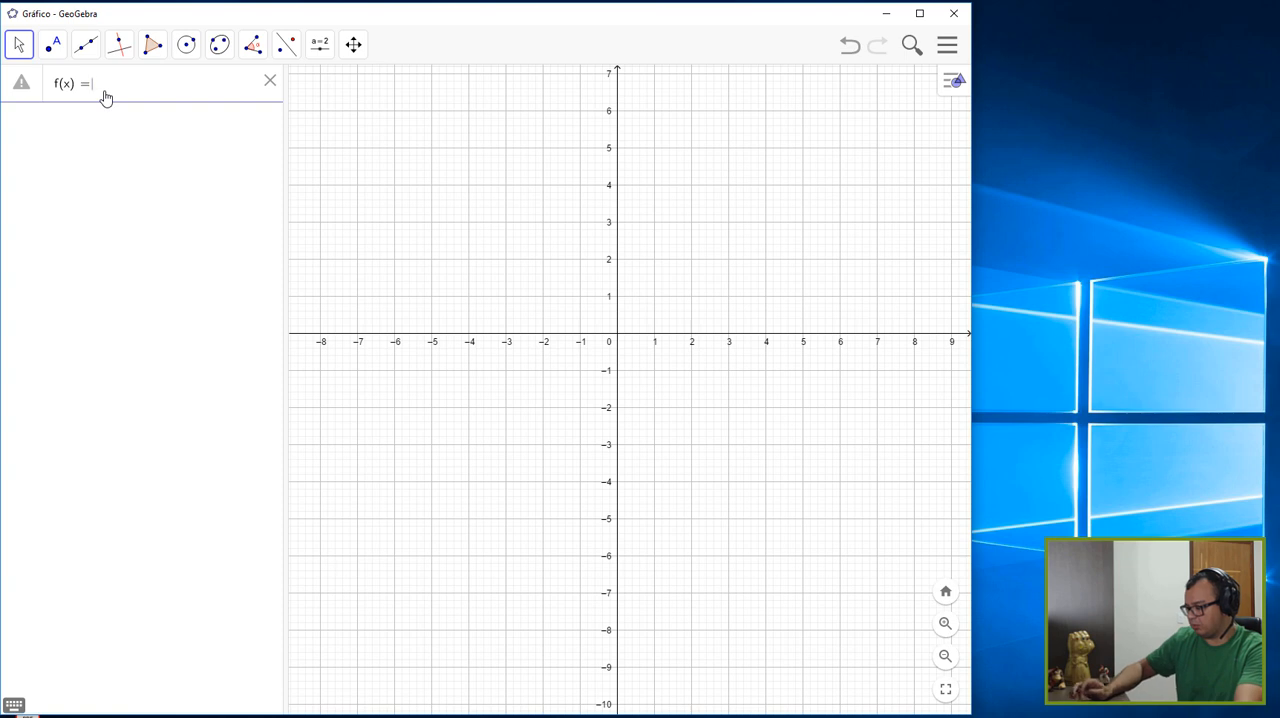
text(2·x )
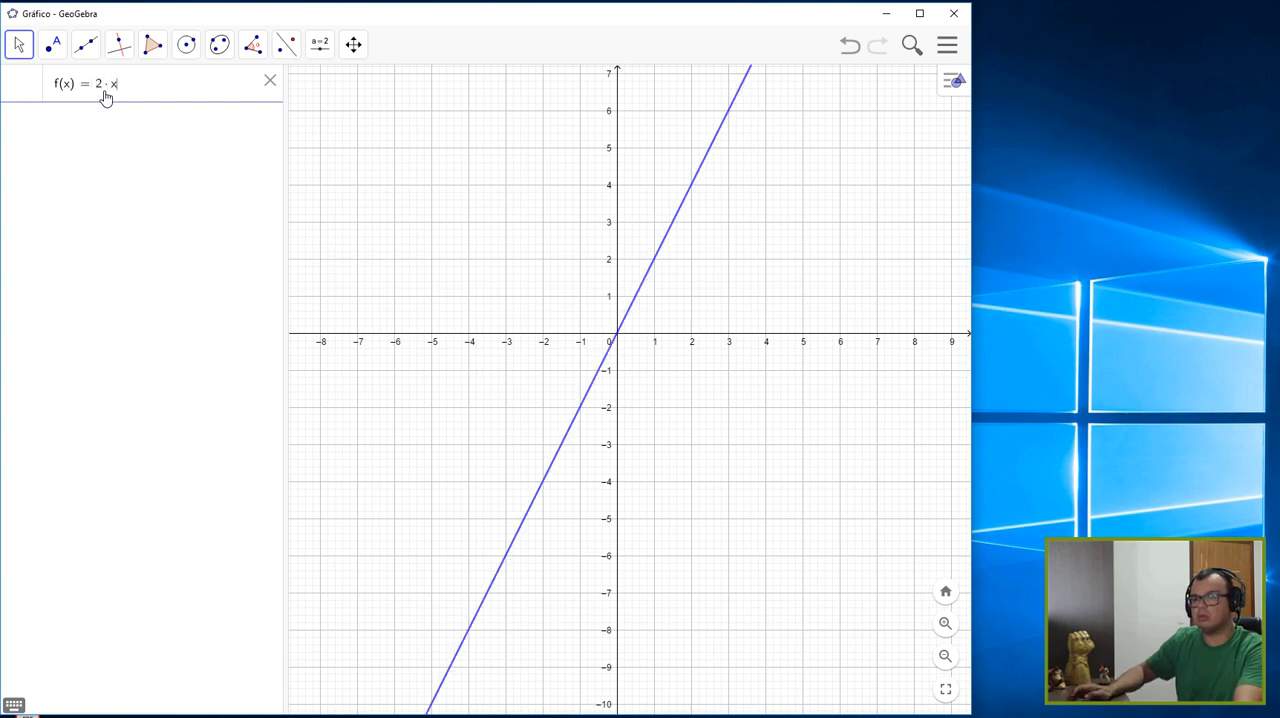
text(+ 2)
key(BackSpace)
text(1)
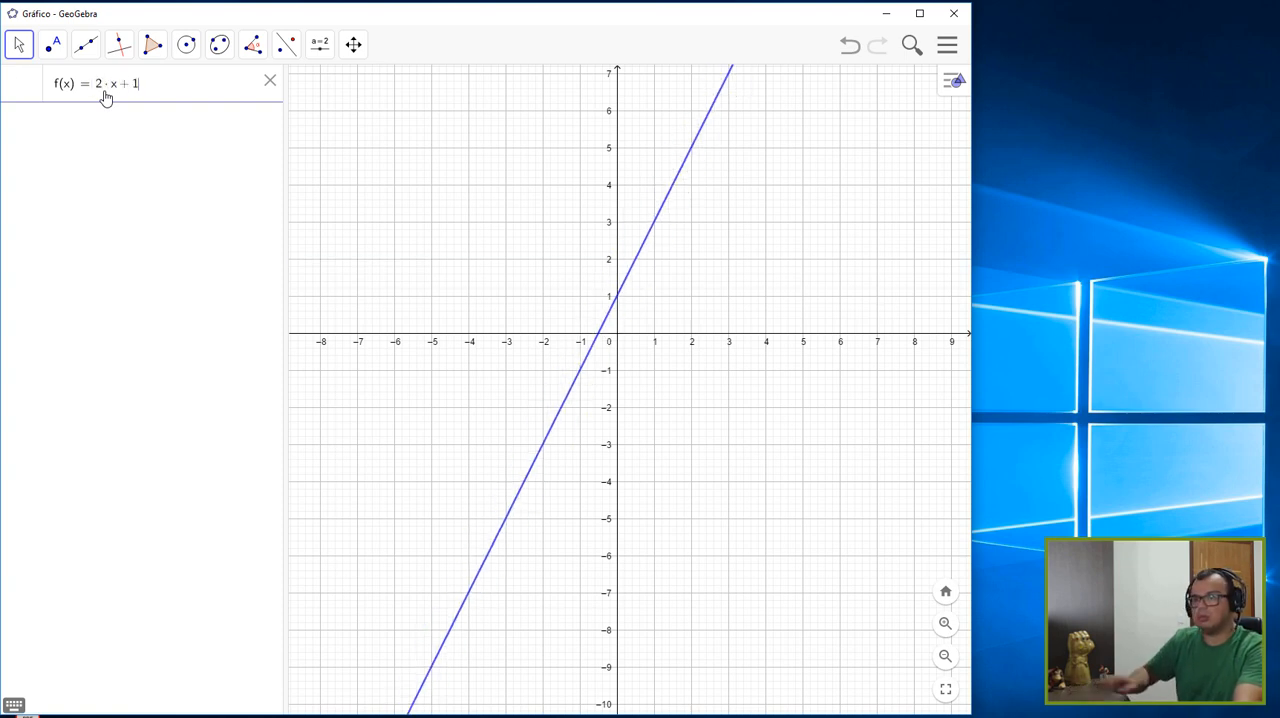
click(38, 152)
- Add the function g(x) = 2x + 2 with the same slope as f
click(61, 123)
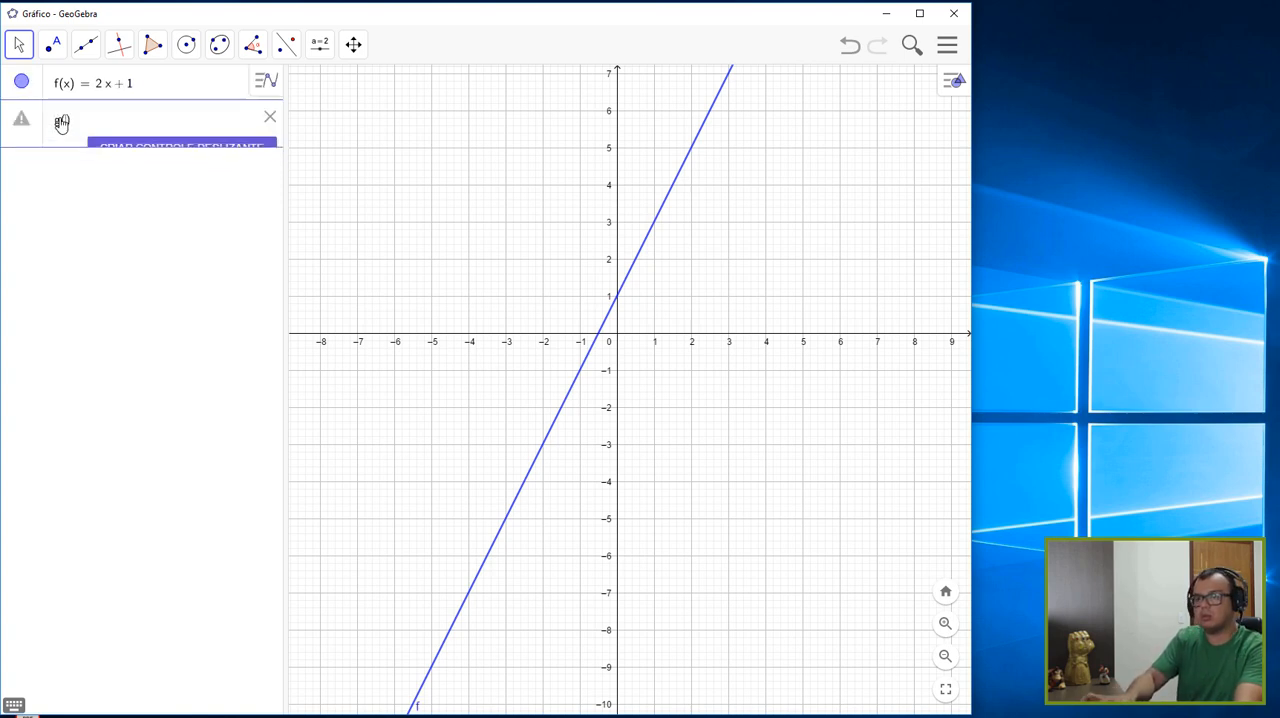
text((x) = 2 · x )
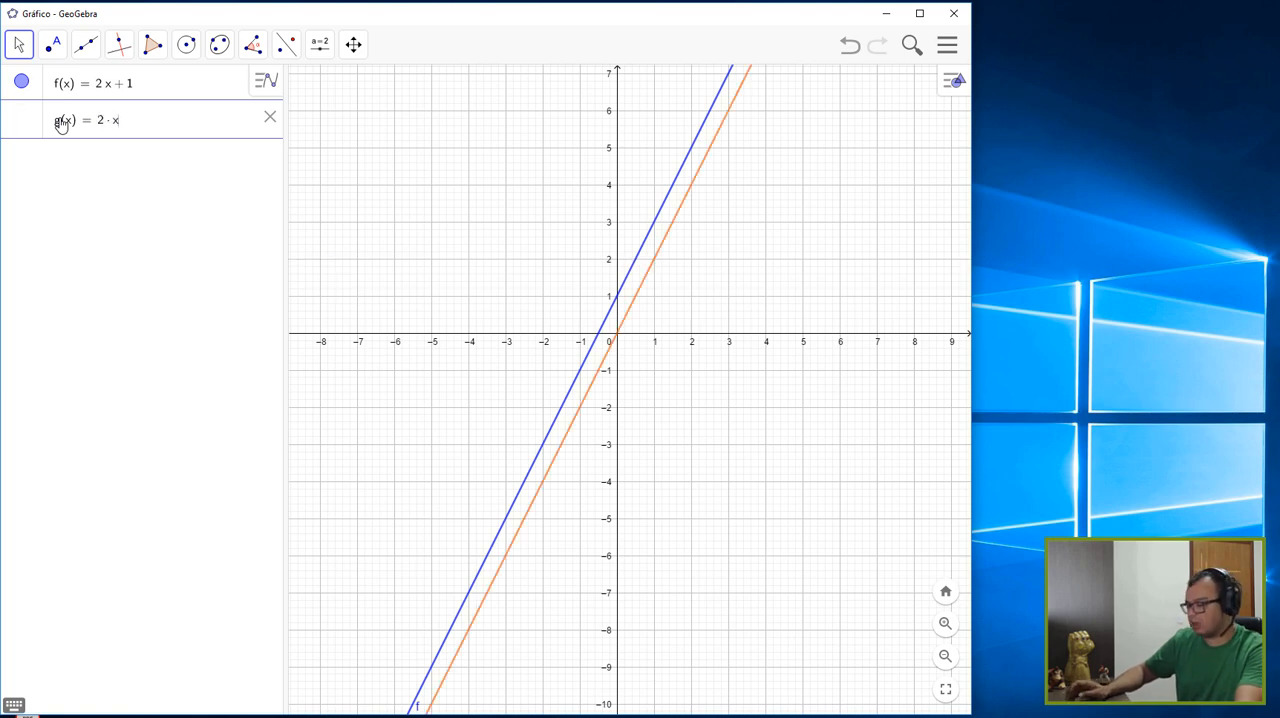
text(+ )
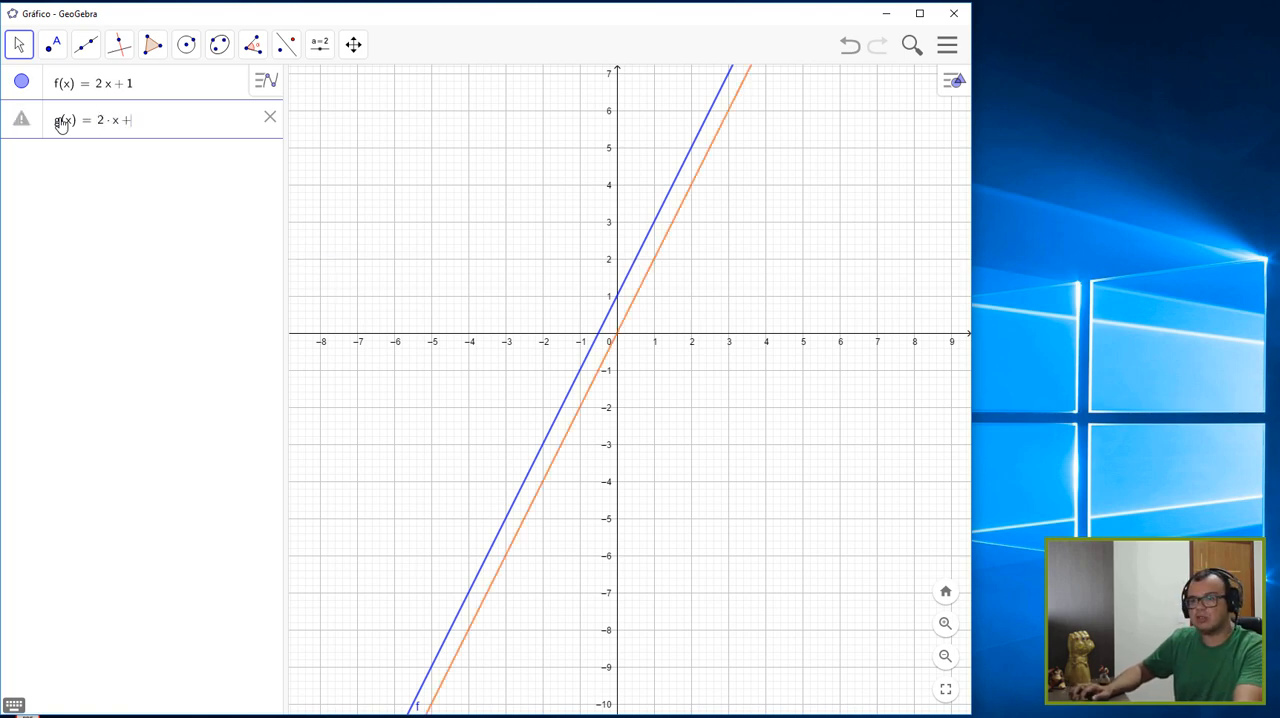
text(2)
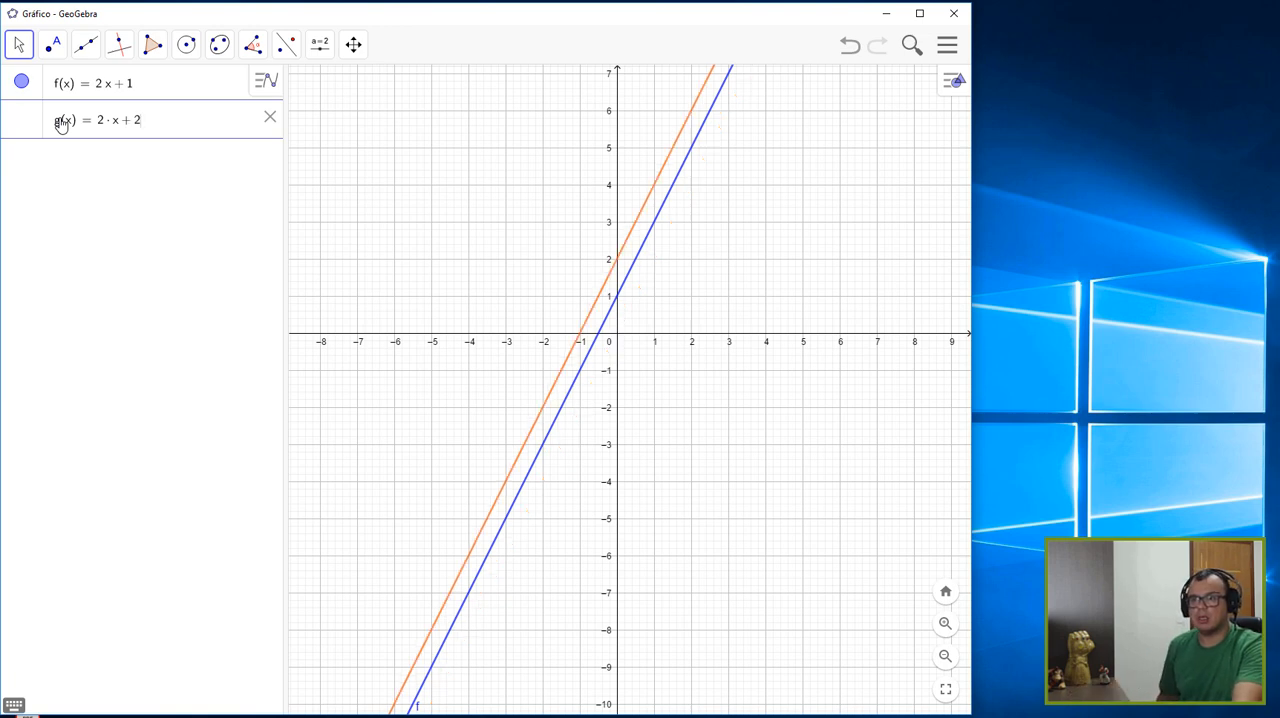
key(Return)
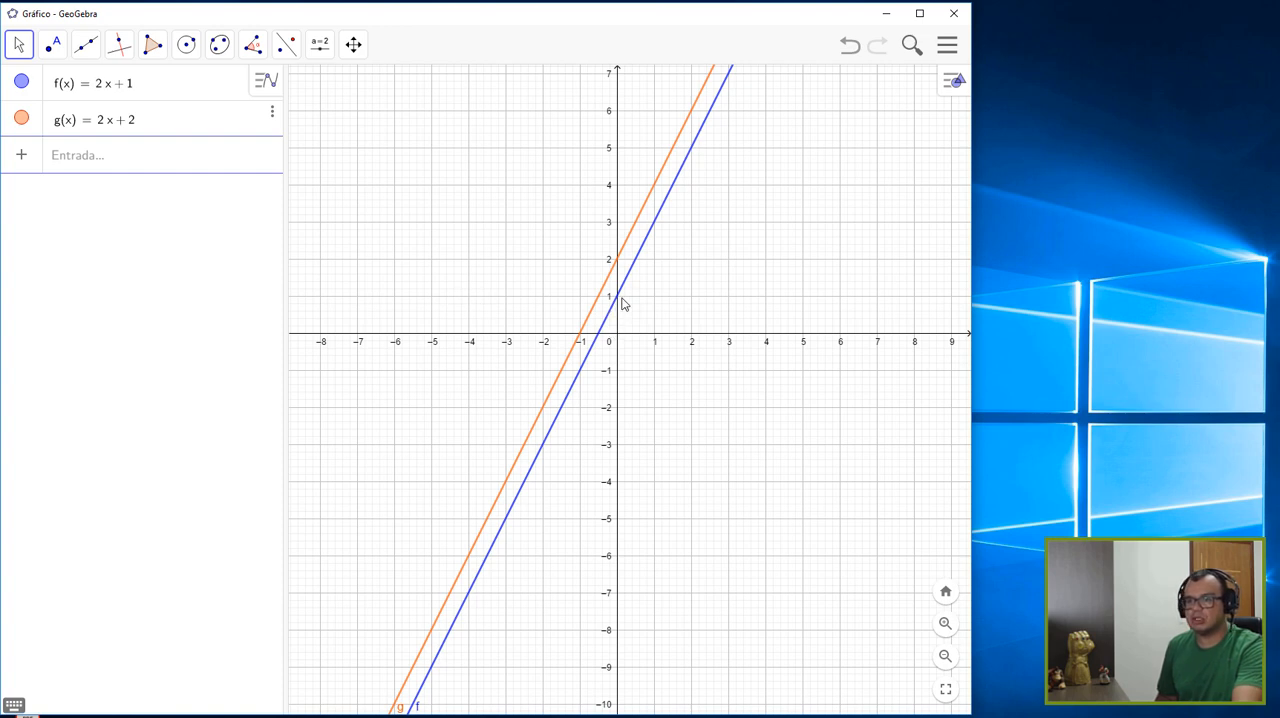
- Plot a third function with slope 2, ff(x) = 2x + 5
click(108, 163)
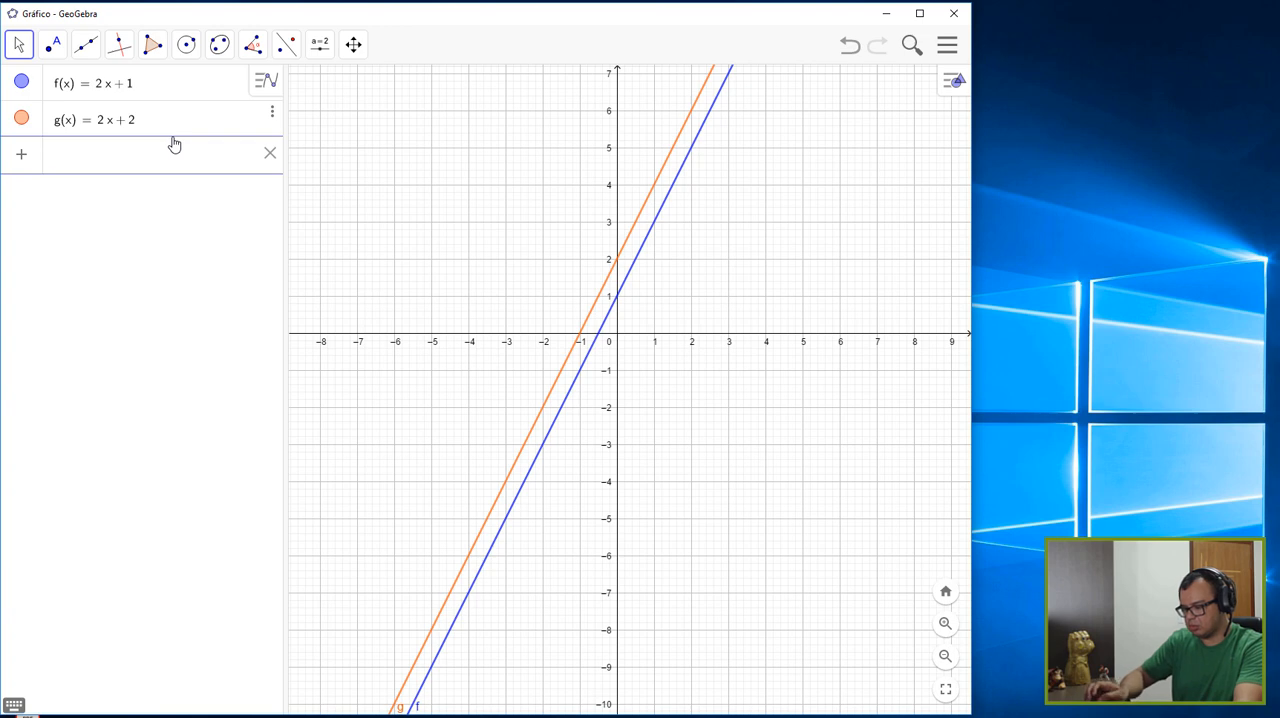
text(ff(x) = )
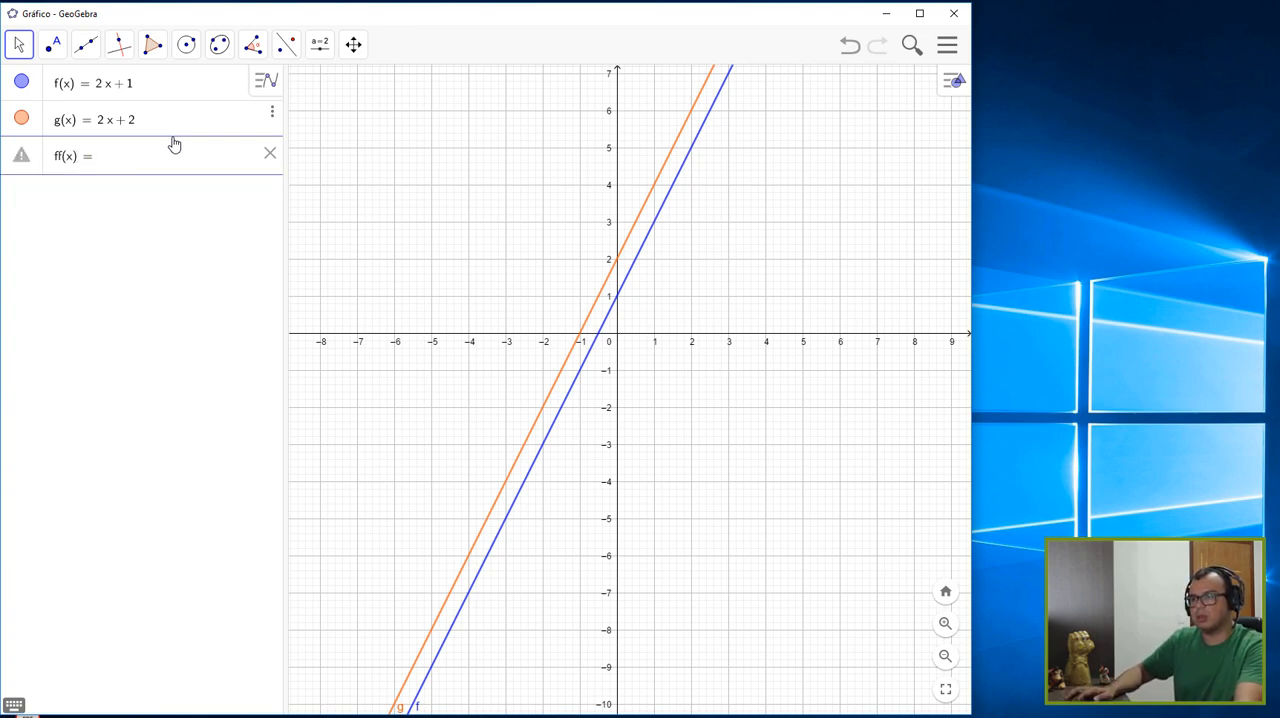
text(5)
key(BackSpace)
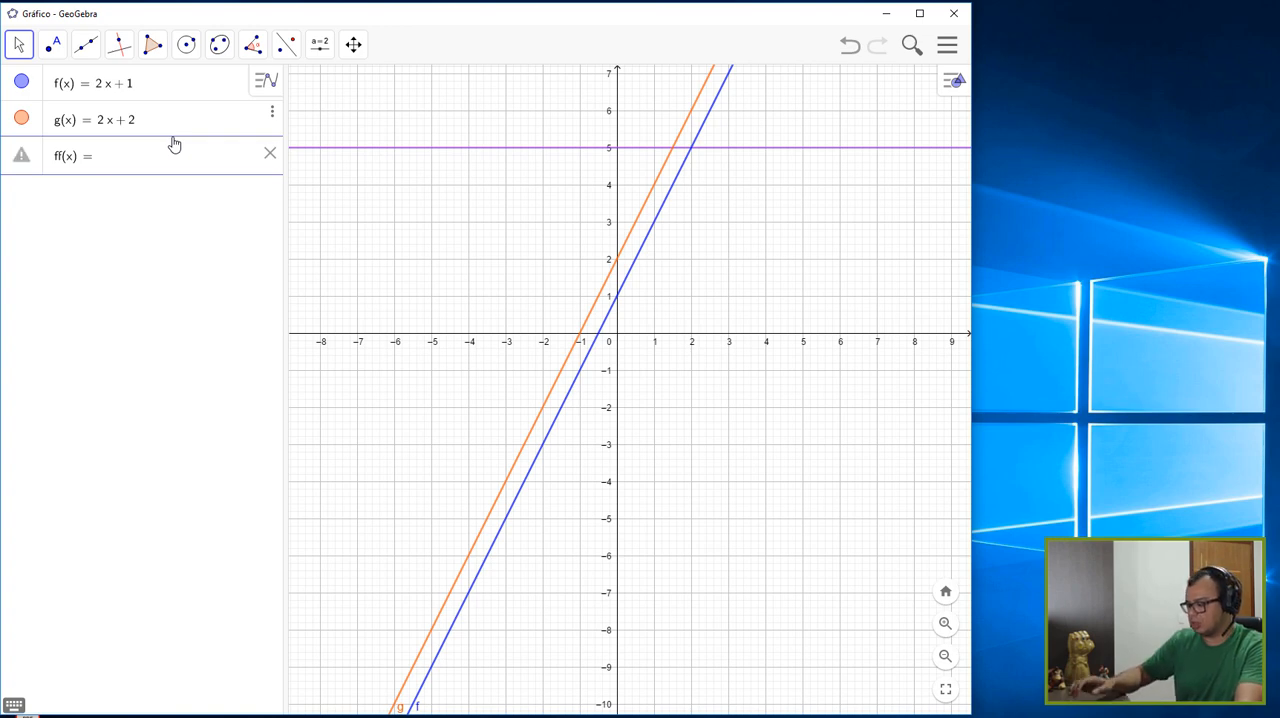
text(2*x)
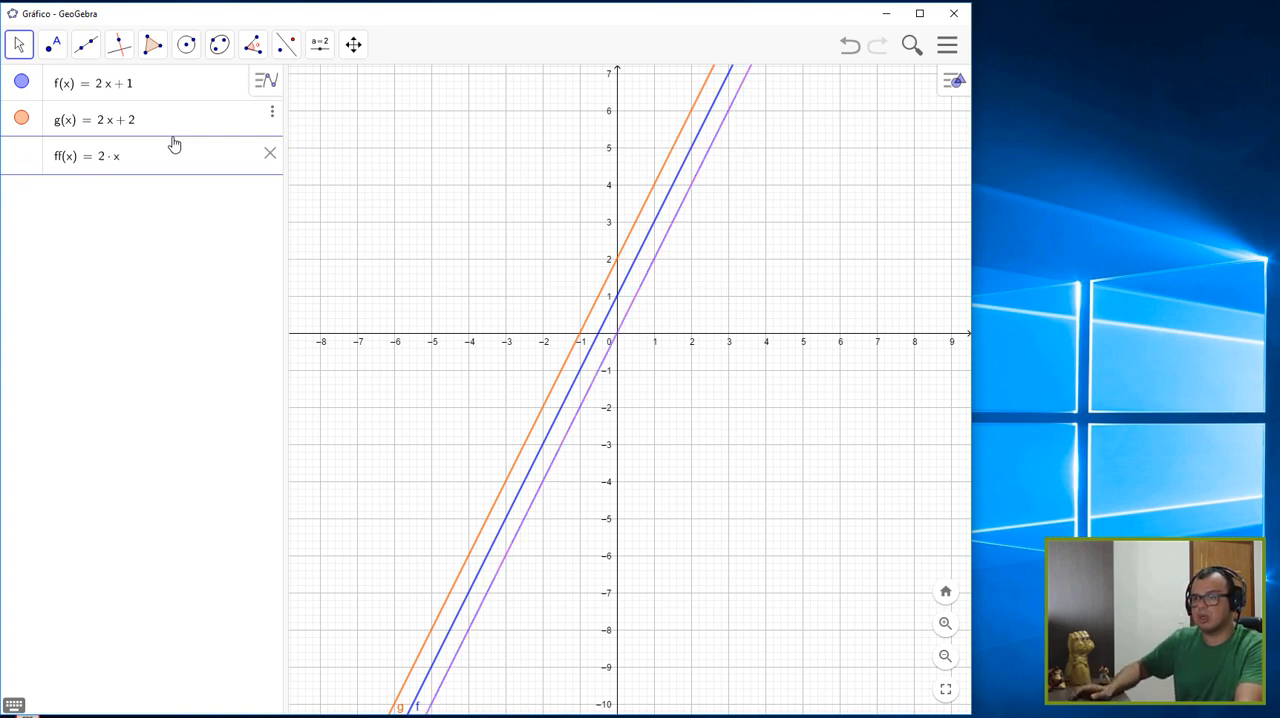
text(+5)
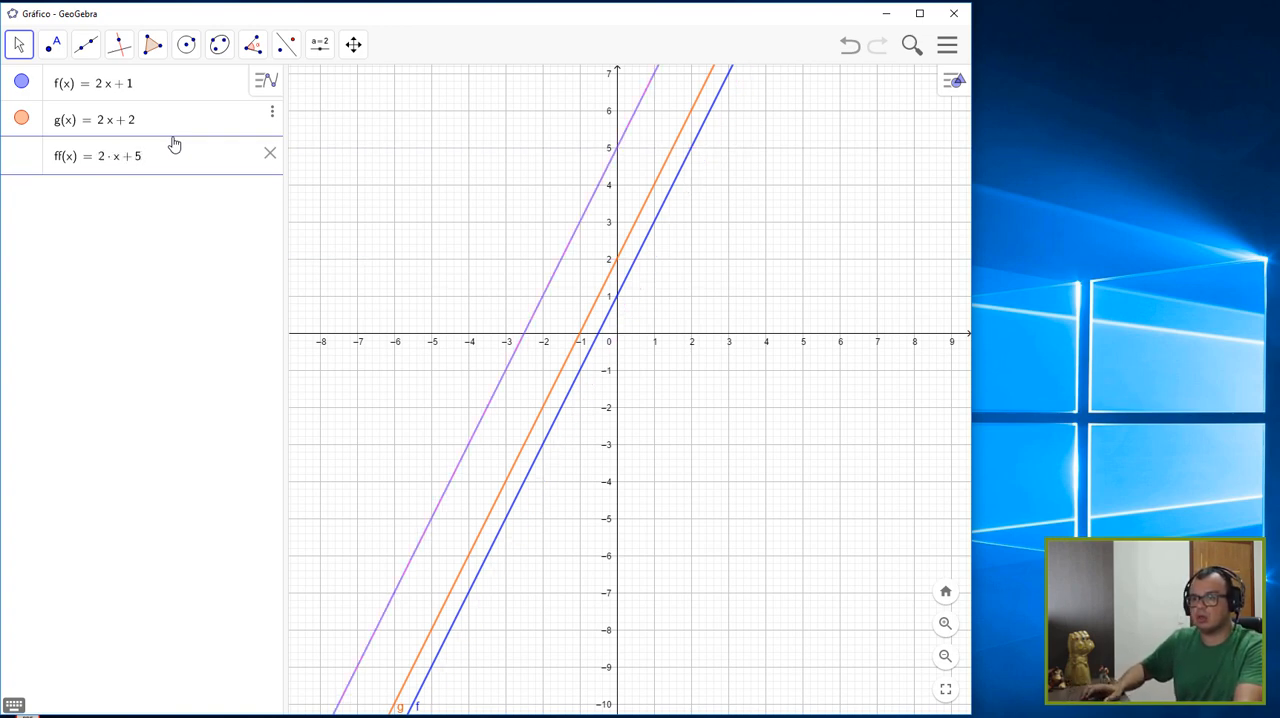
key(Return)
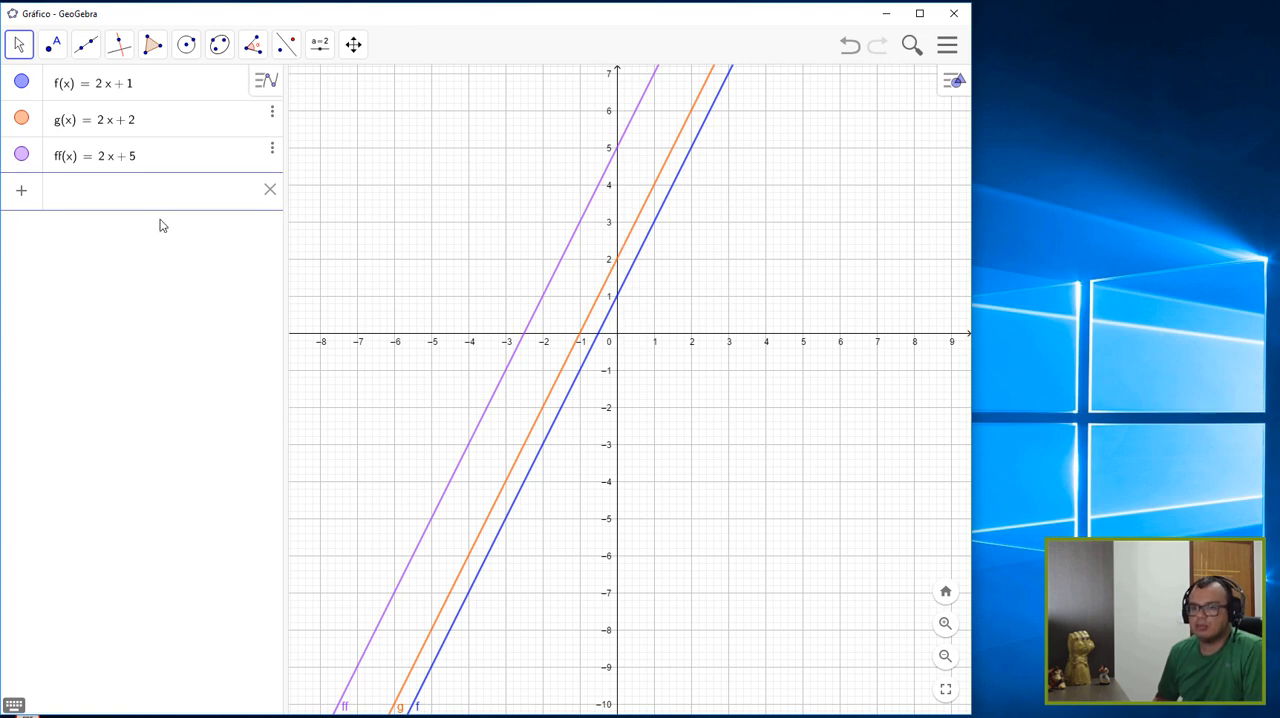
- Add the function w(x) = 2x - 6, with a negative constant term, to the graph
text(w(x))
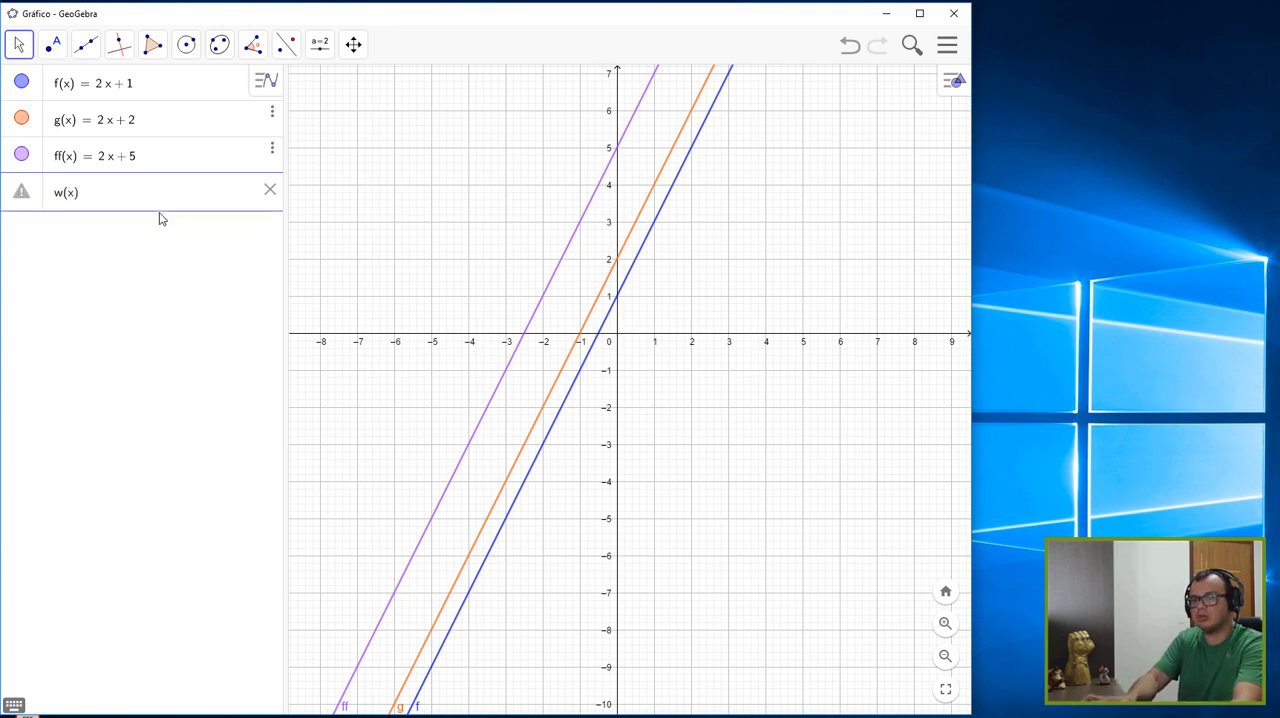
text(=)
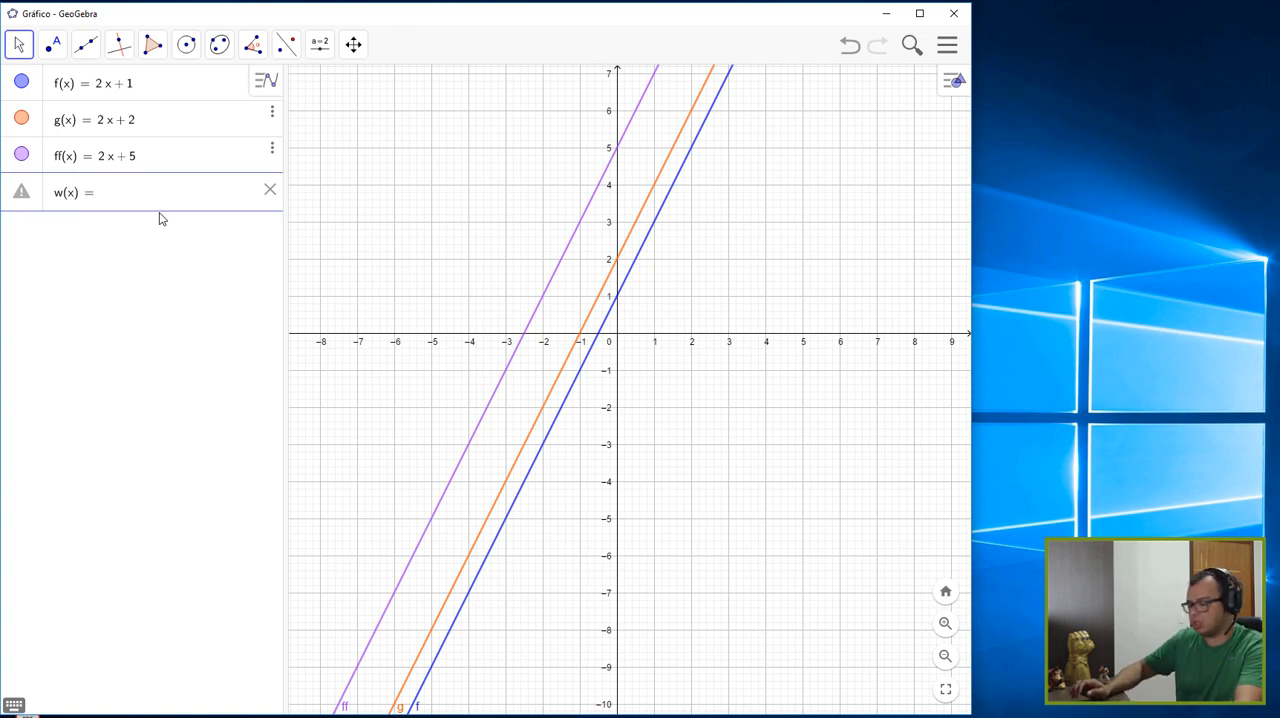
text(2*x)
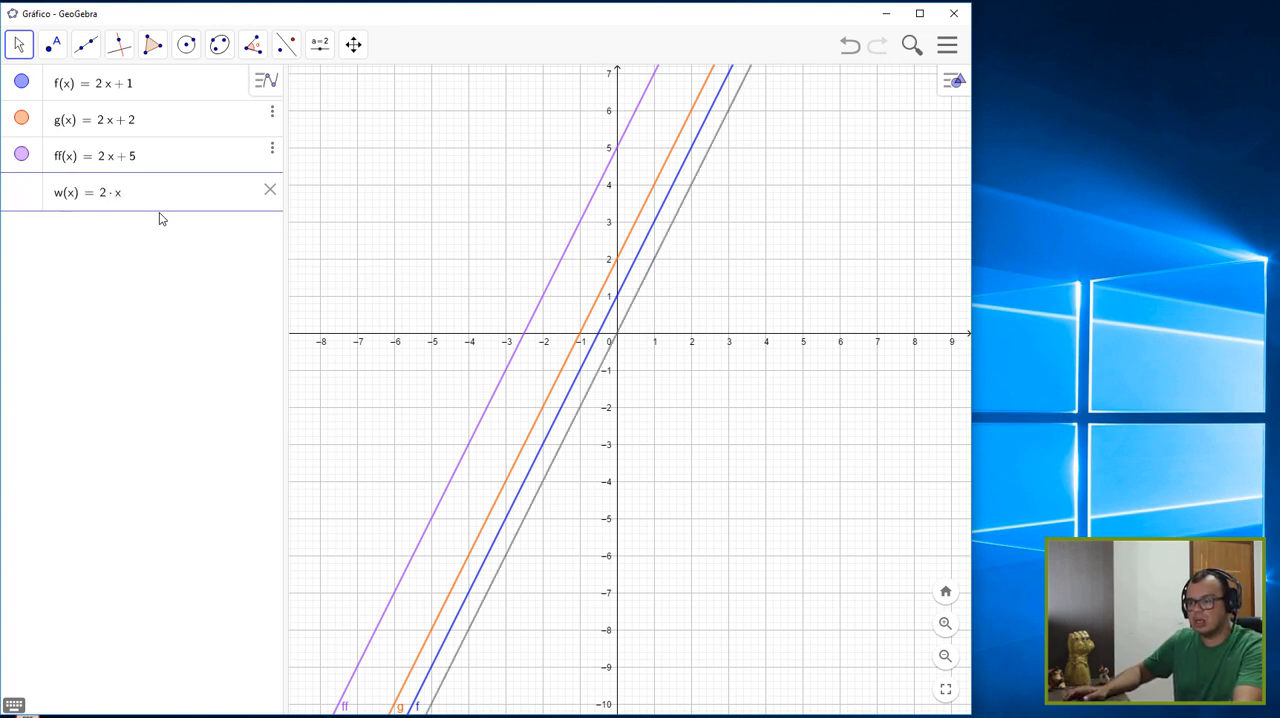
text(-6)
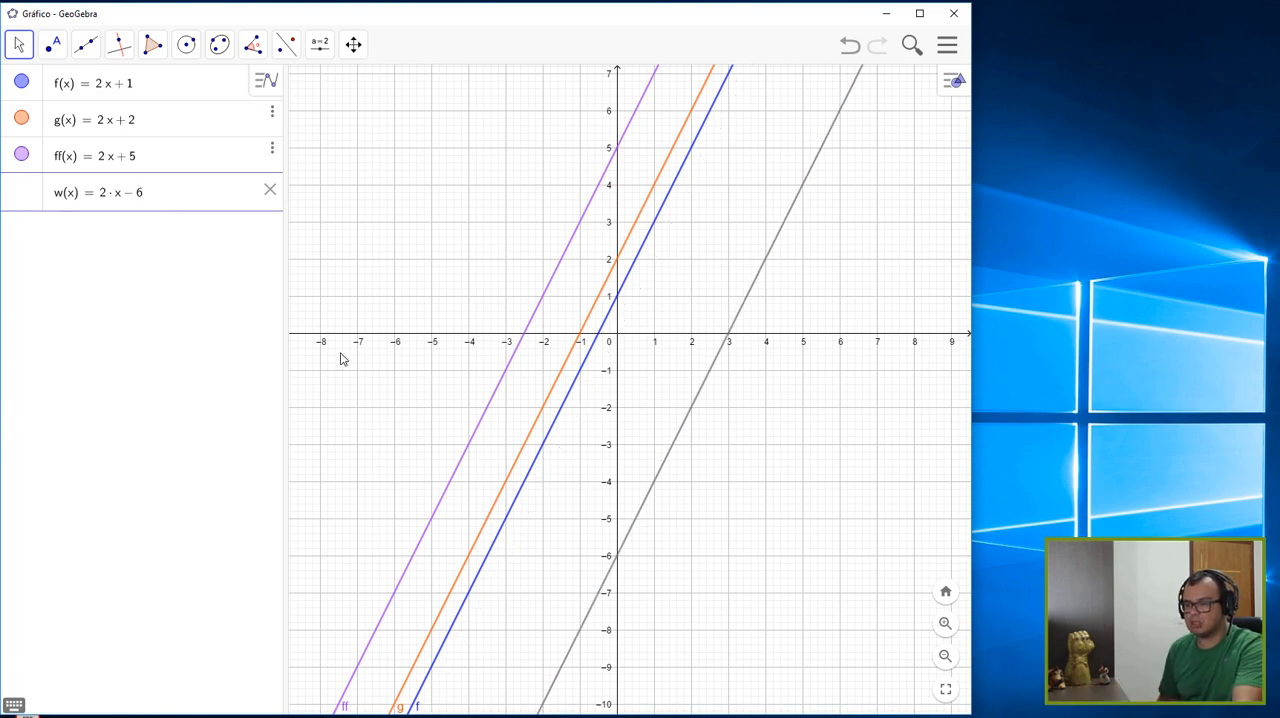
scroll(622, 550, up, 10)
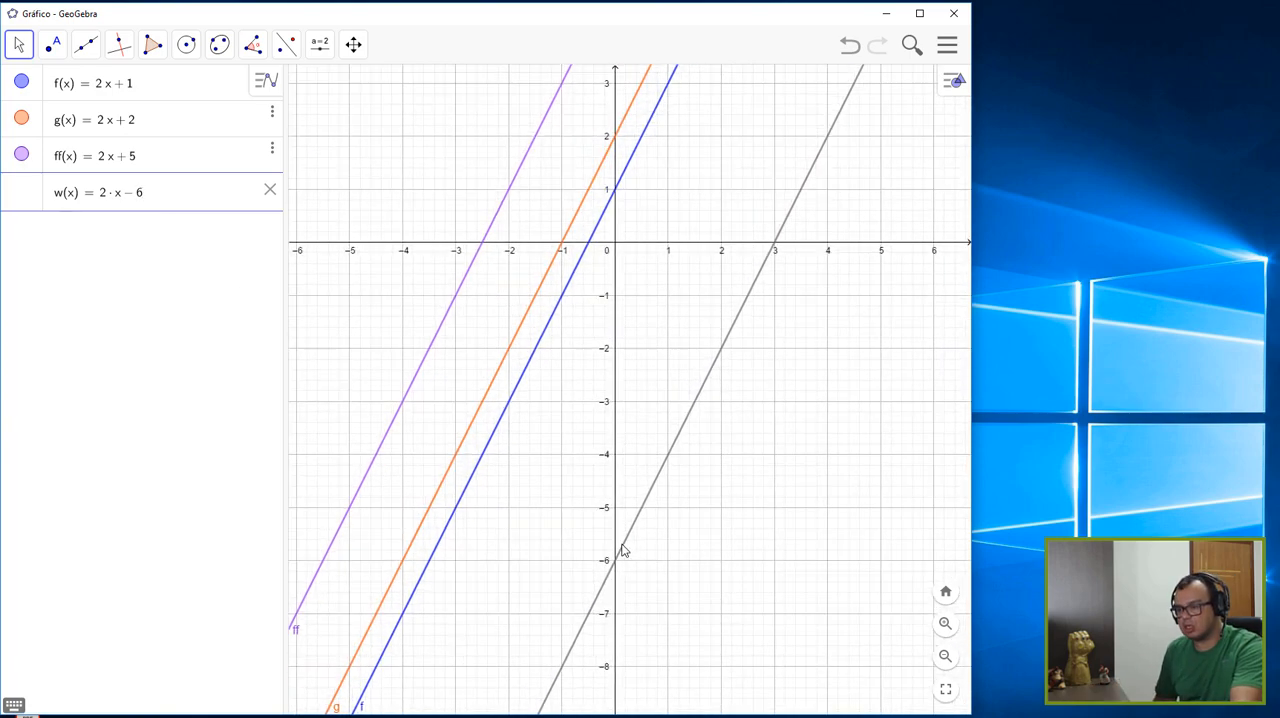
key(Return)
- Examine where the lines w, f, g and ff cross the y-axis and compare the crossings with their constant terms
drag(681, 358, 684, 344)
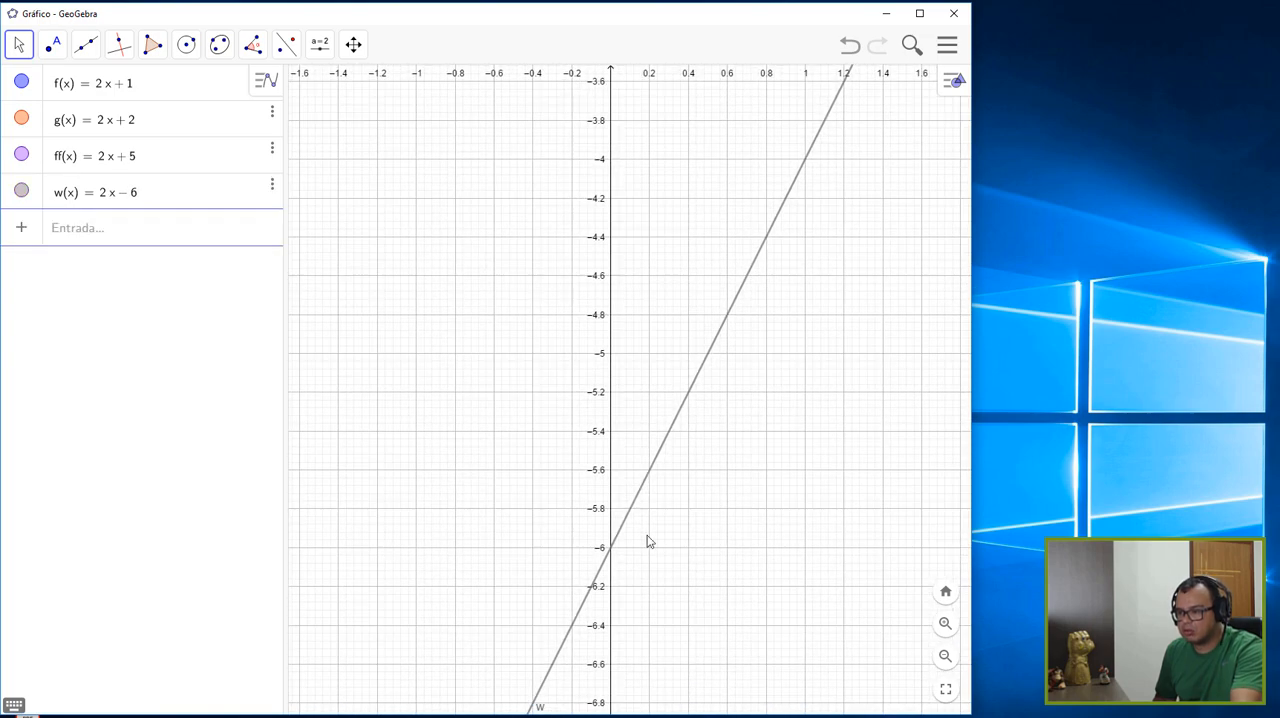
scroll(720, 331, down, 10)
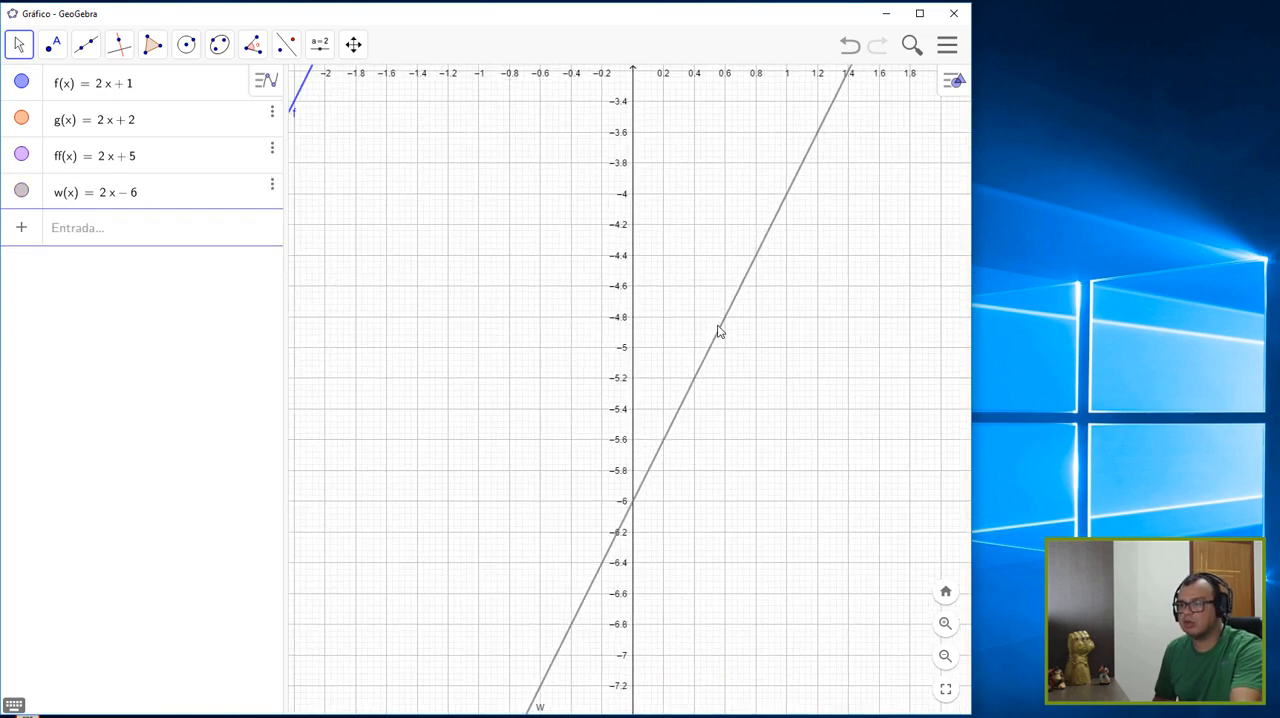
scroll(705, 326, down, 3)
drag(735, 176, 709, 503)
scroll(659, 394, up, 6)
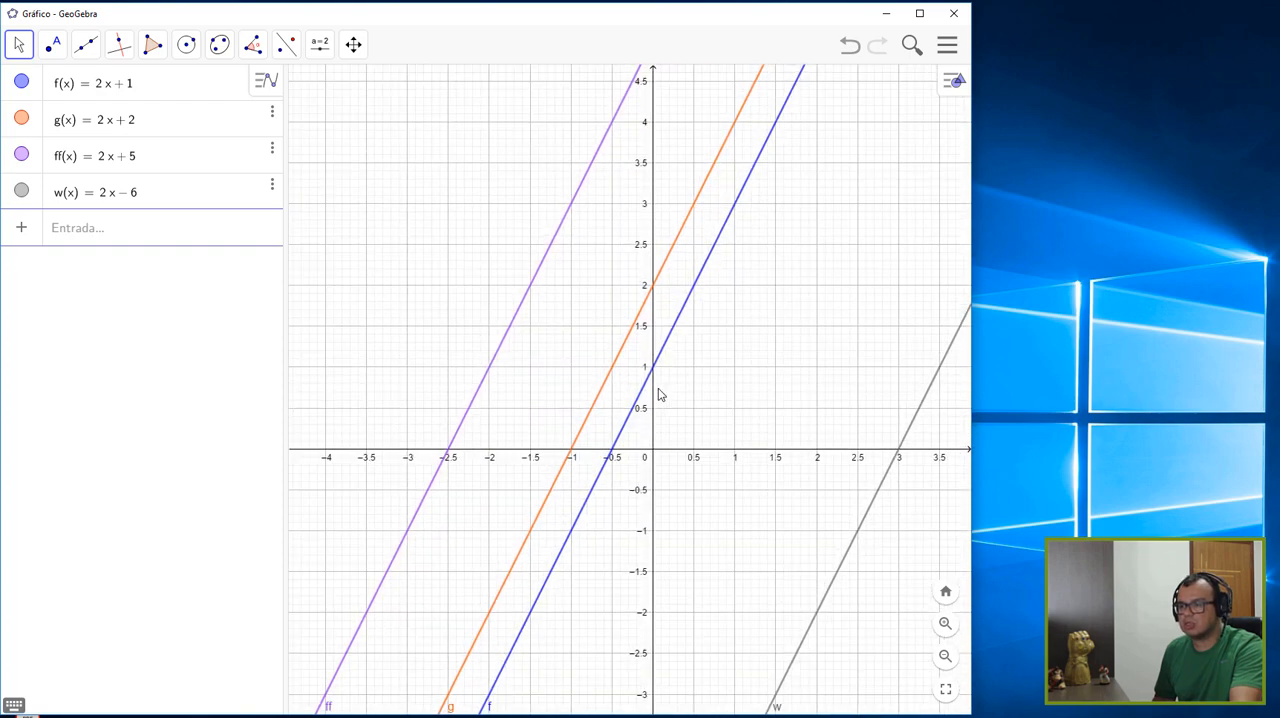
drag(763, 386, 766, 492)
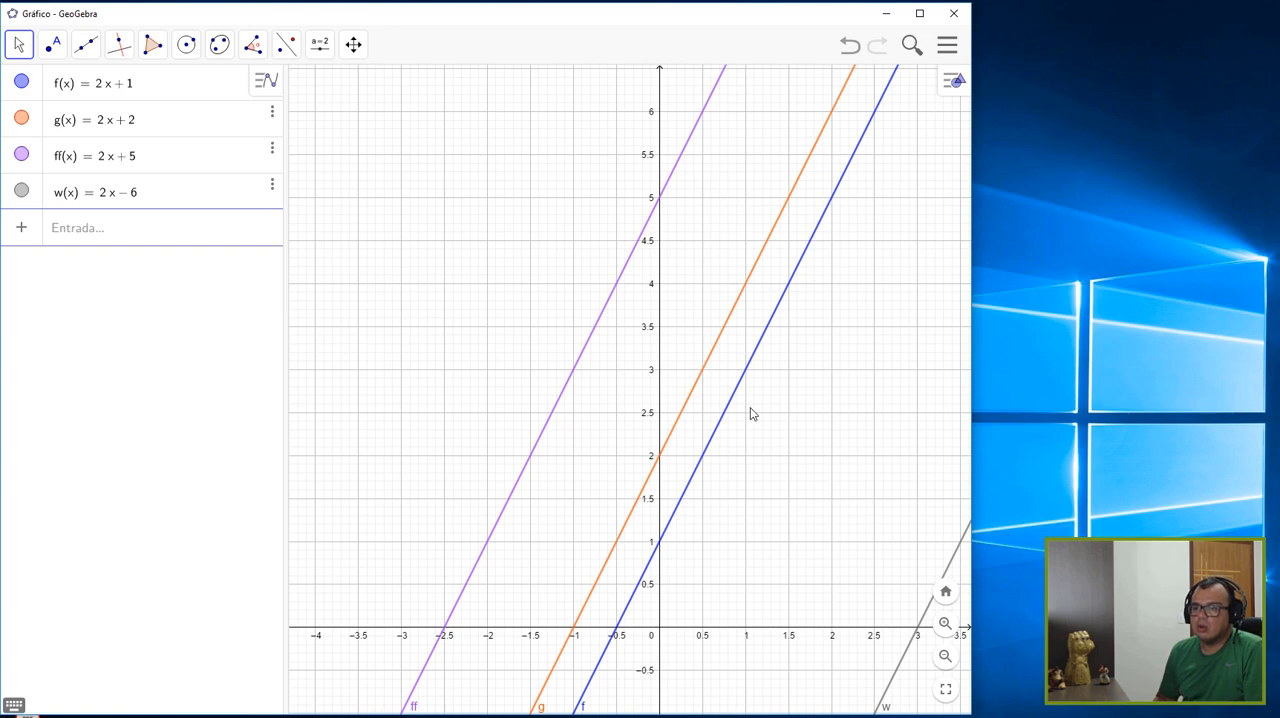
scroll(752, 410, down, 2)
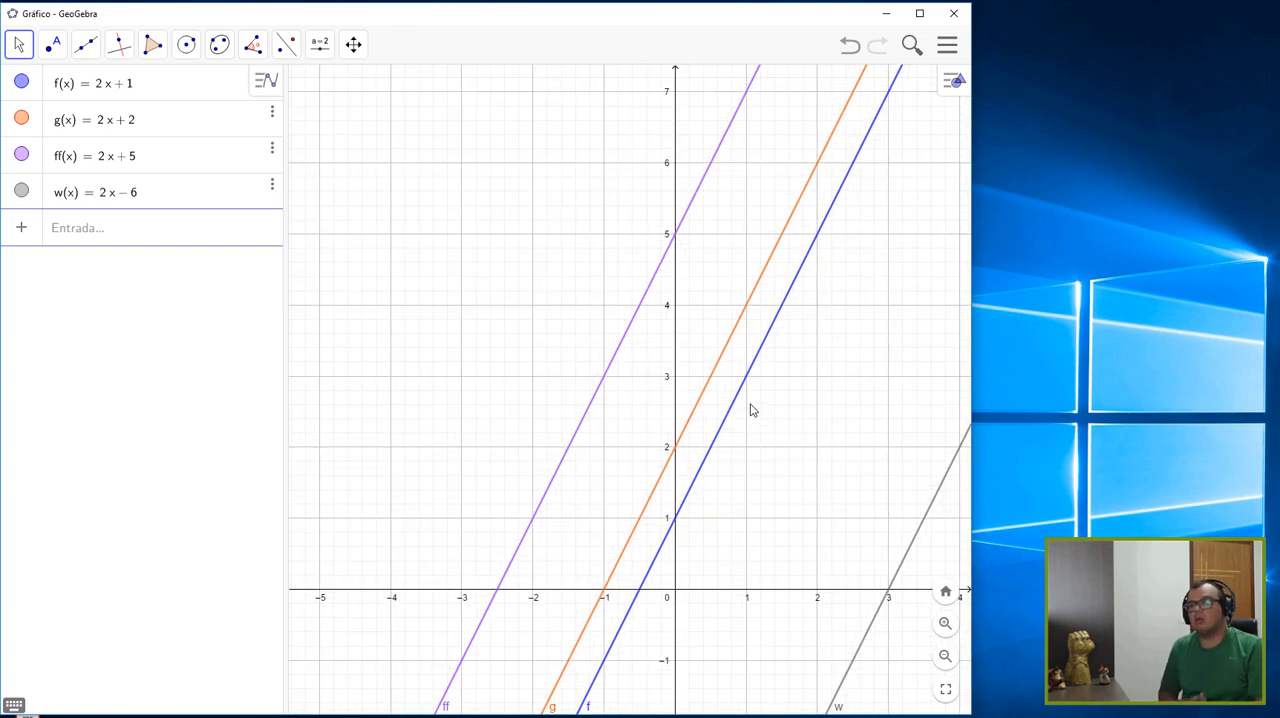